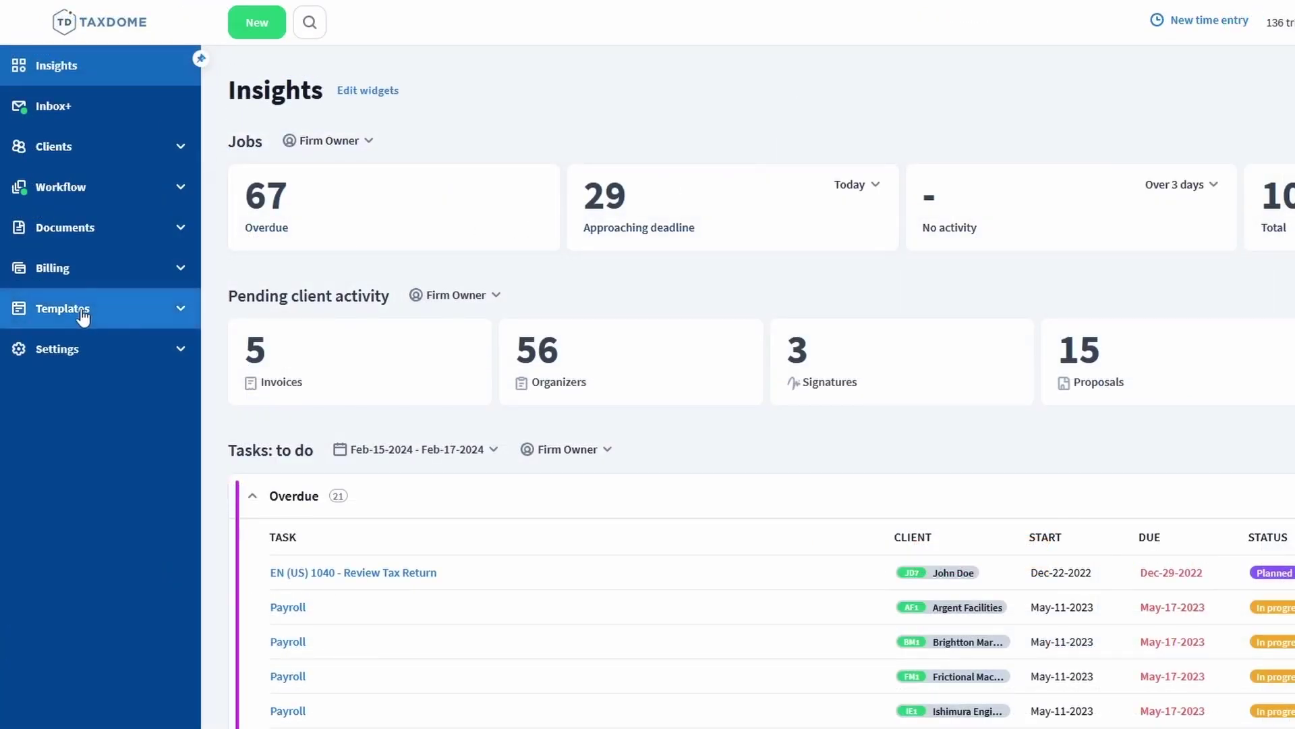
Go to Templates > Firm templates and show the Emails list
click(117, 315)
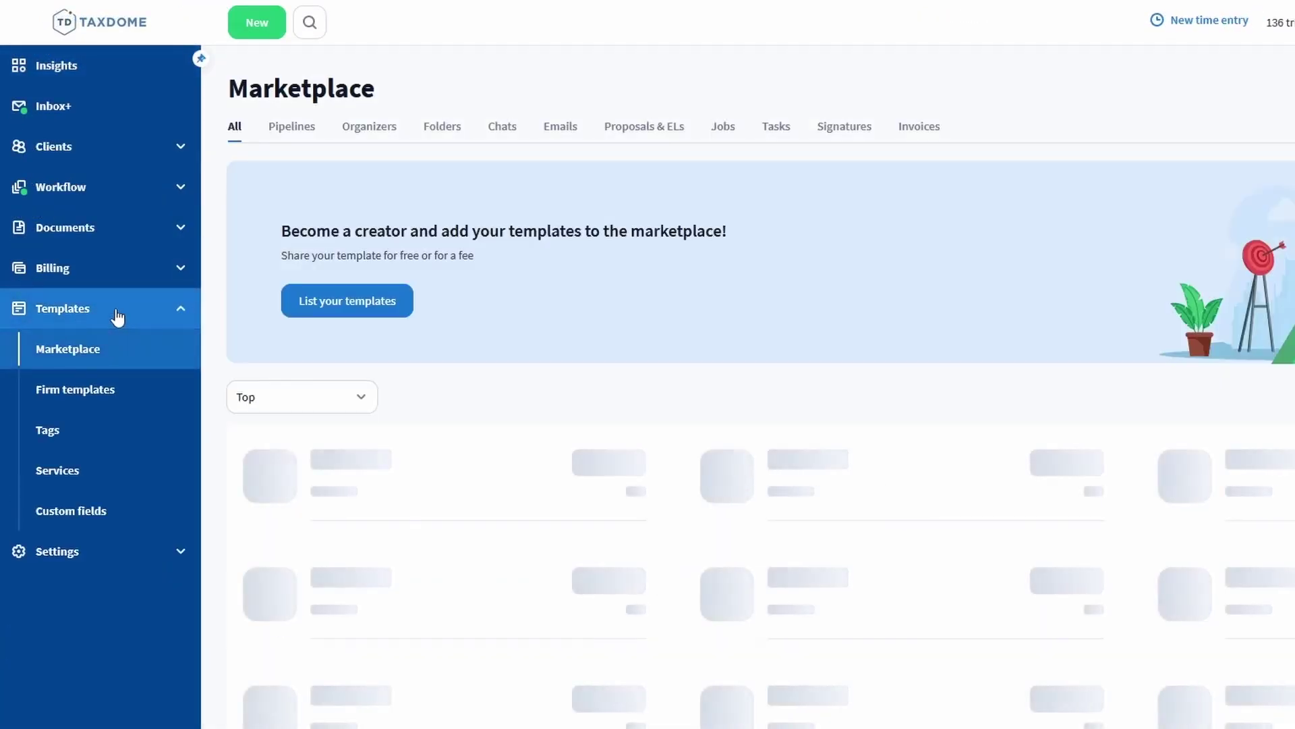
click(123, 390)
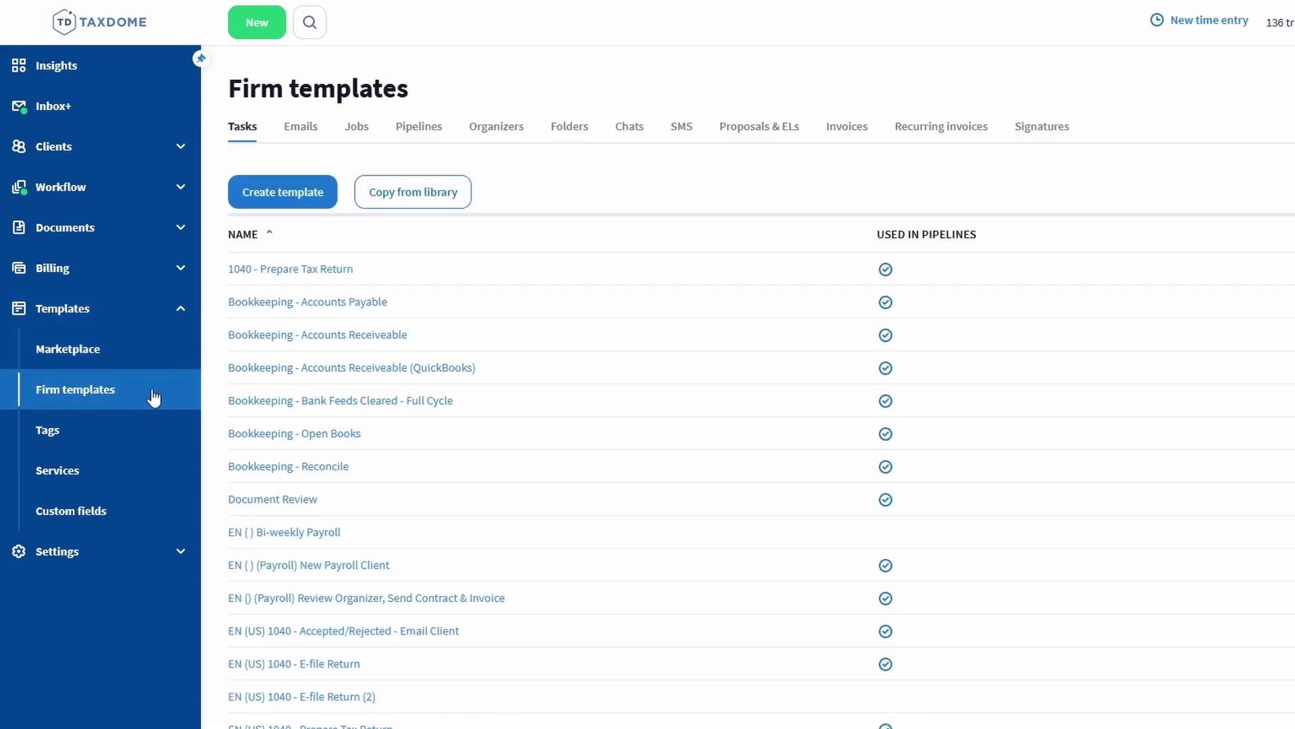
click(304, 130)
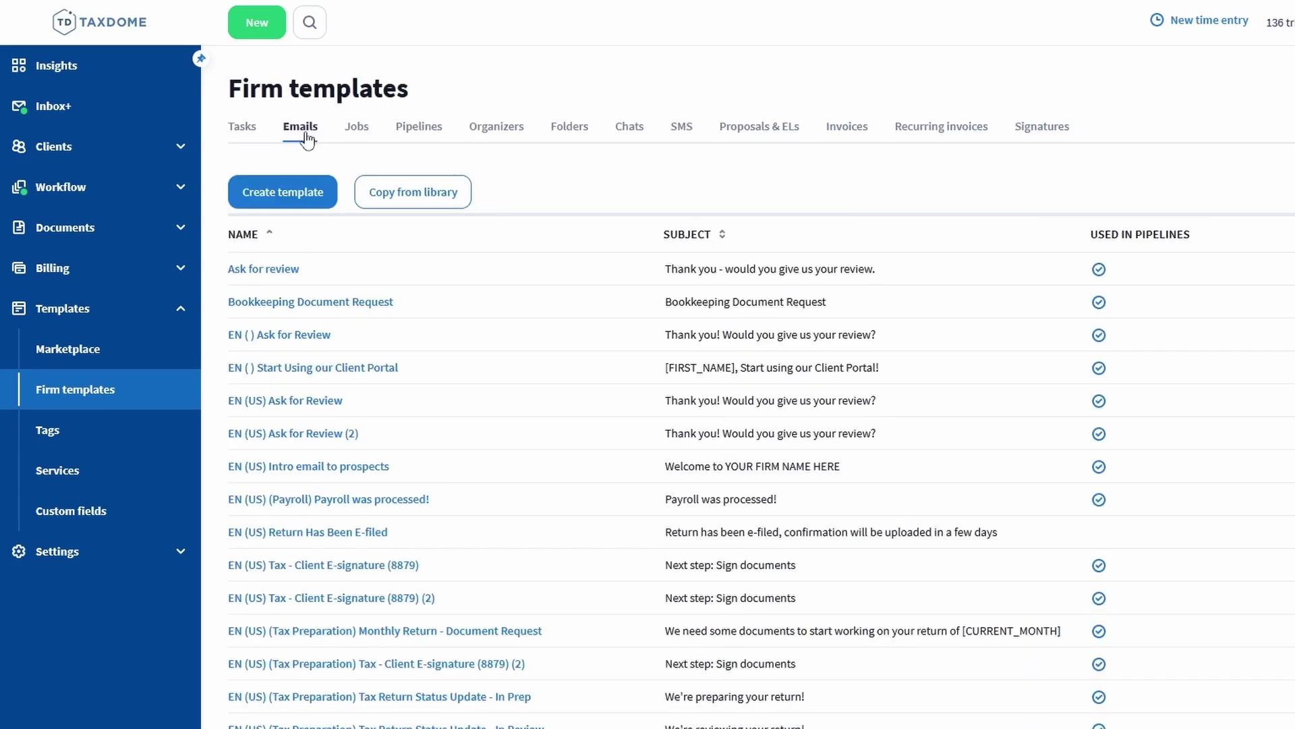
Create a new email template with the name and subject 'New Years Congratulations!'
click(286, 208)
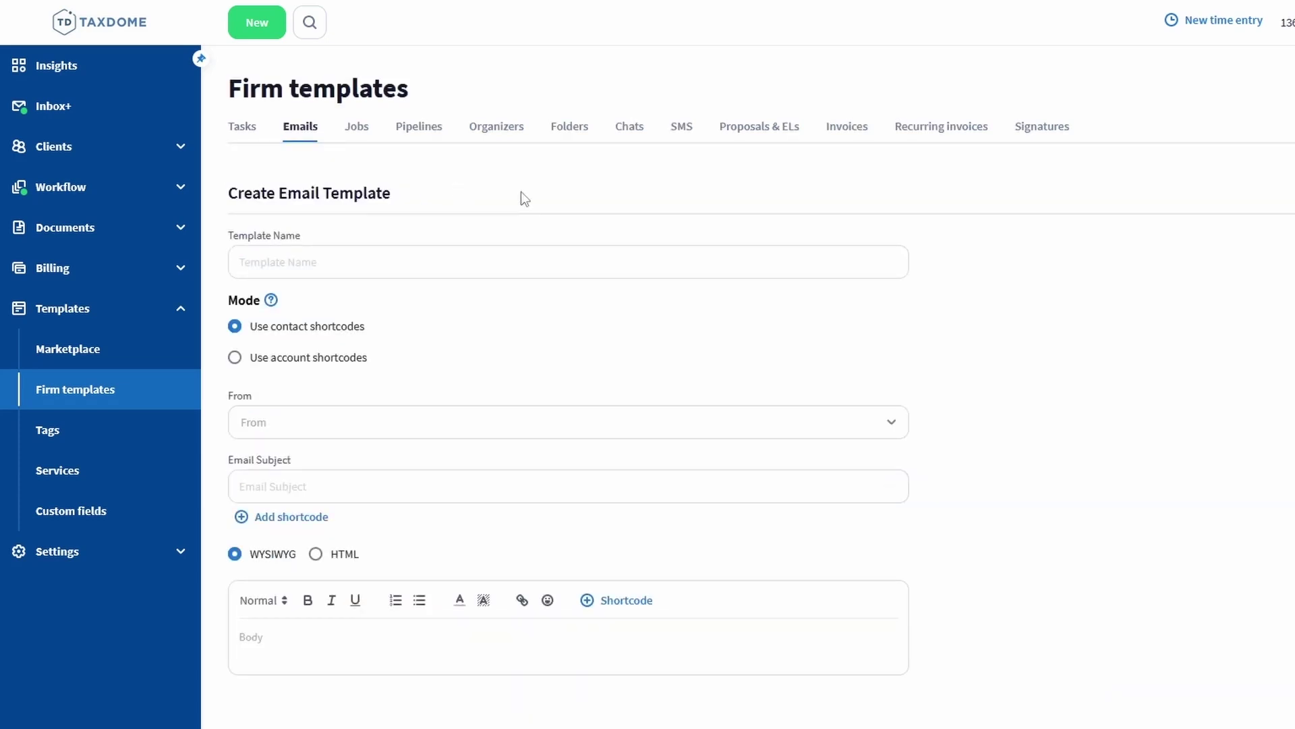
click(404, 254)
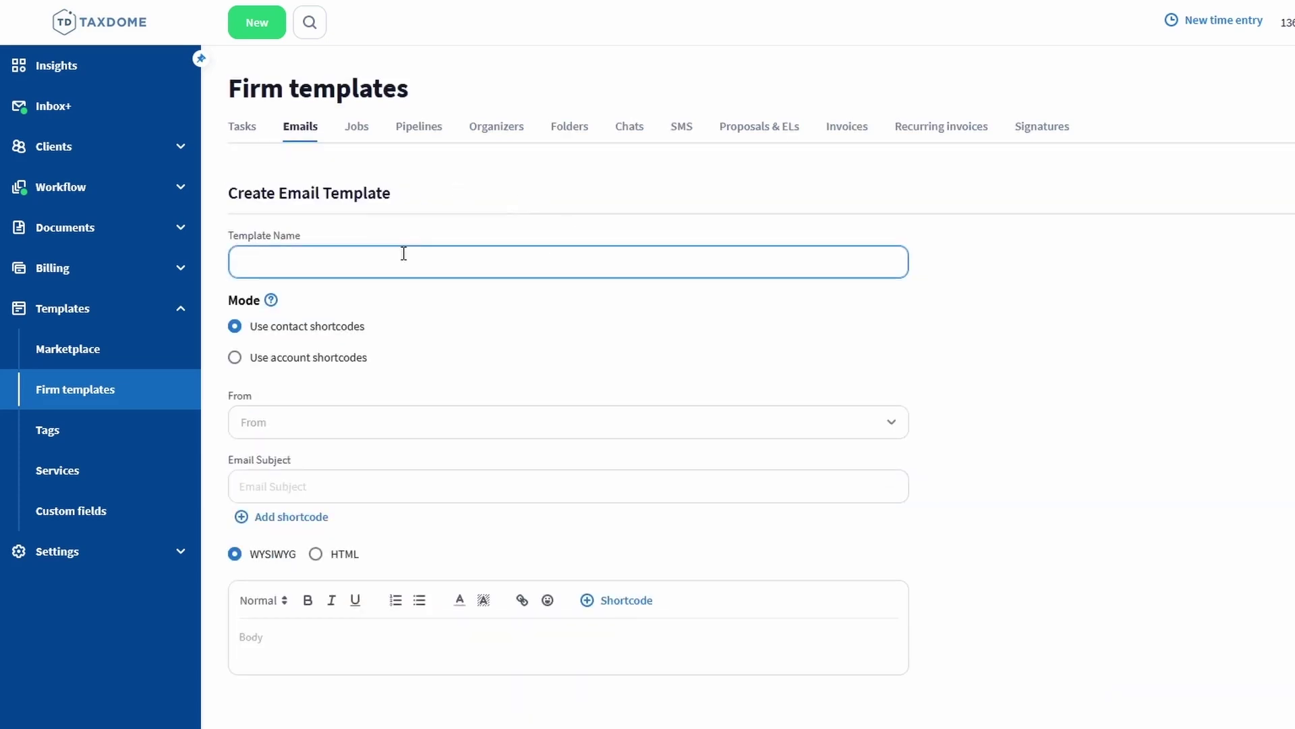
text(New Years Congratulations!)
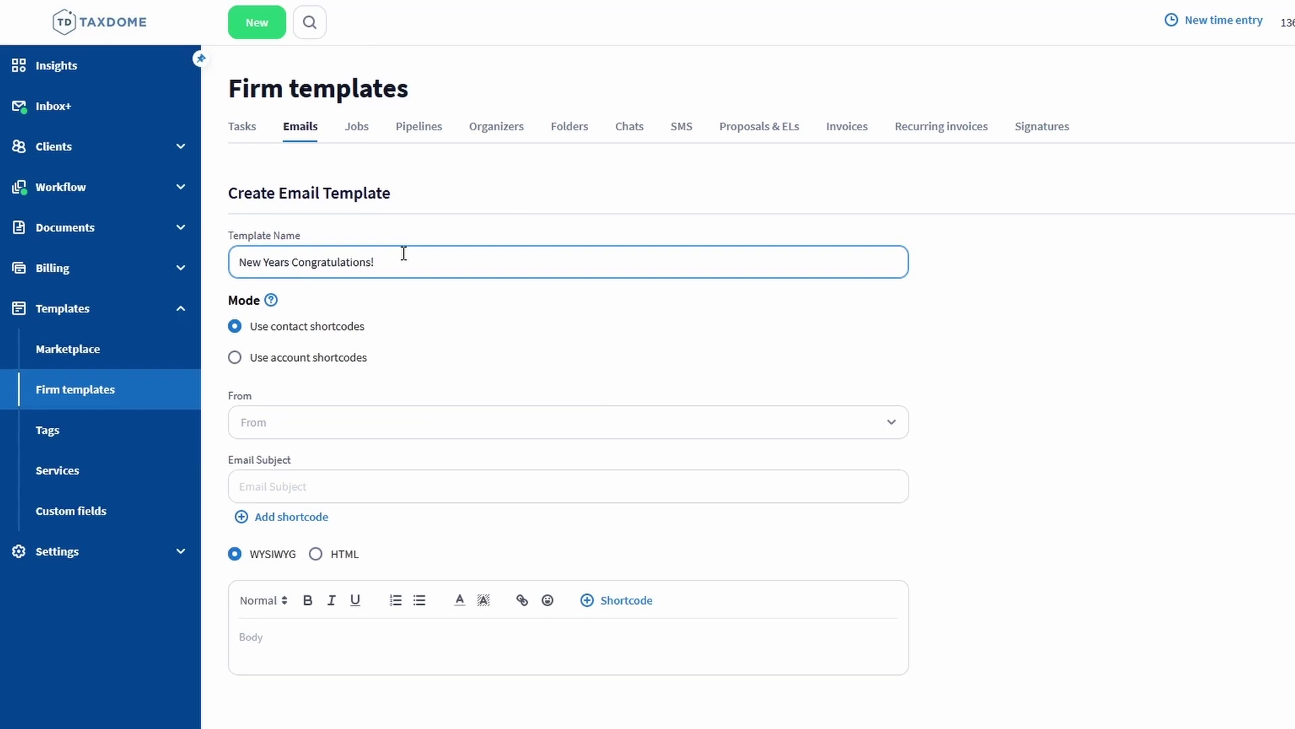
click(354, 477)
text(New Years Congratulations!)
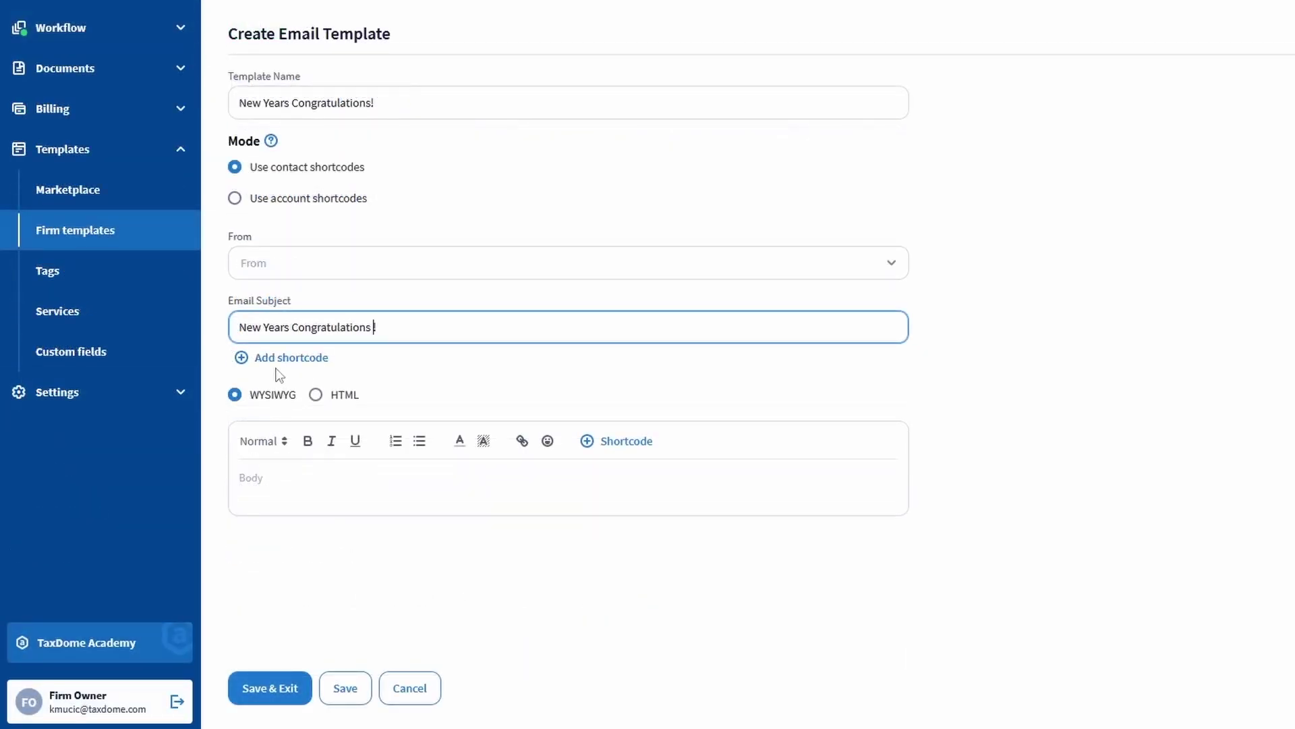
Insert the First name and Last name shortcodes into the subject
click(286, 365)
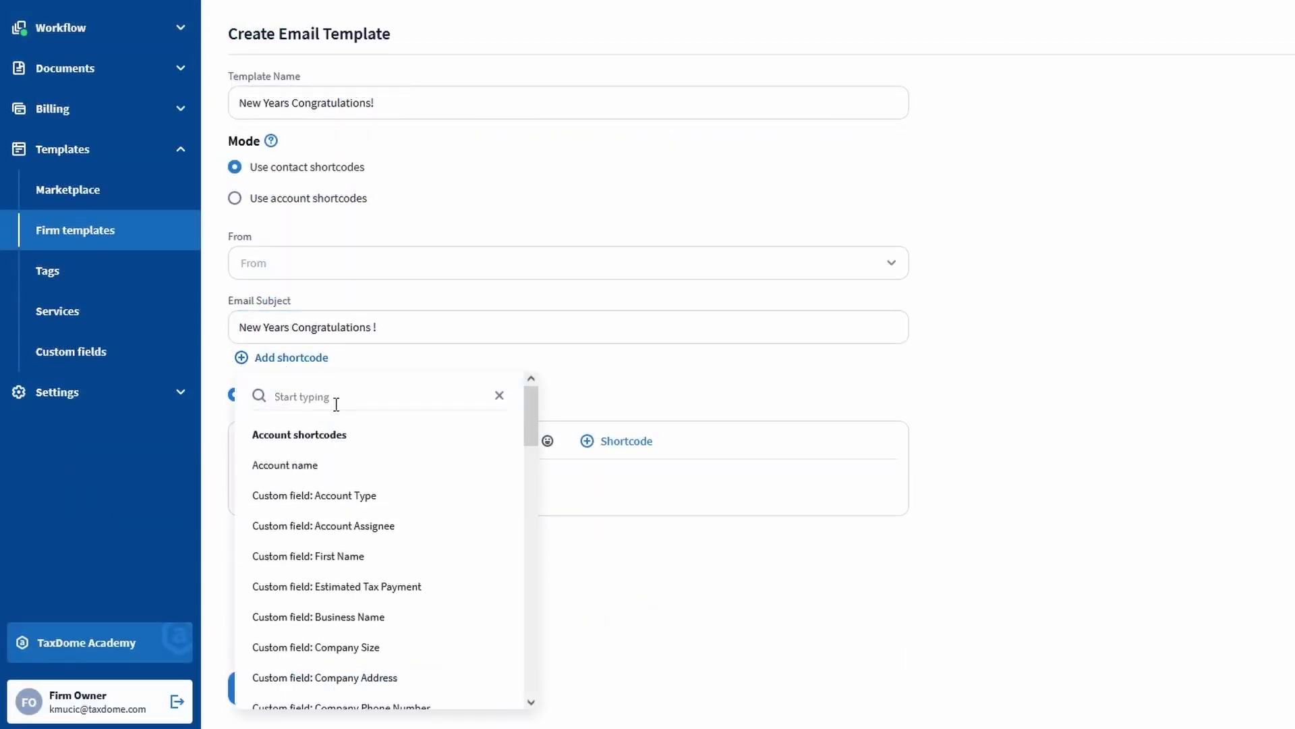
scroll(423, 485, down, 3)
scroll(423, 485, down, 1)
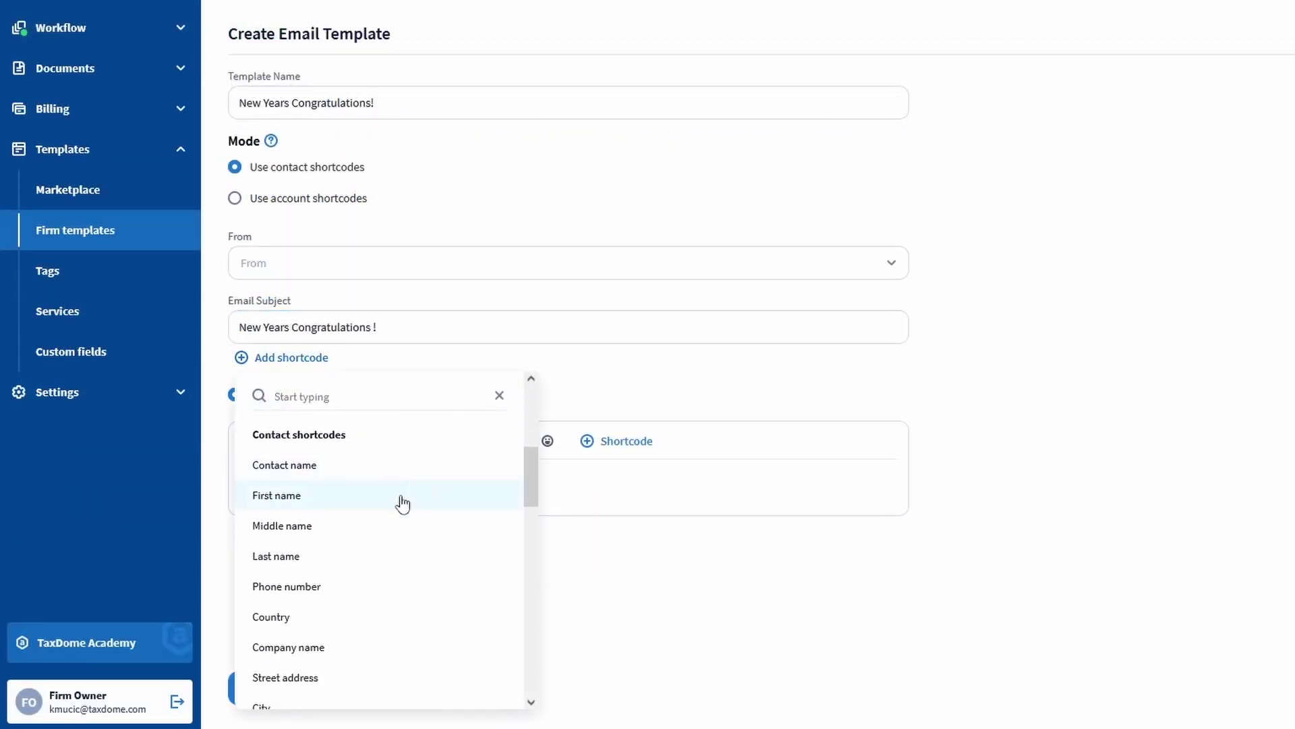
click(403, 499)
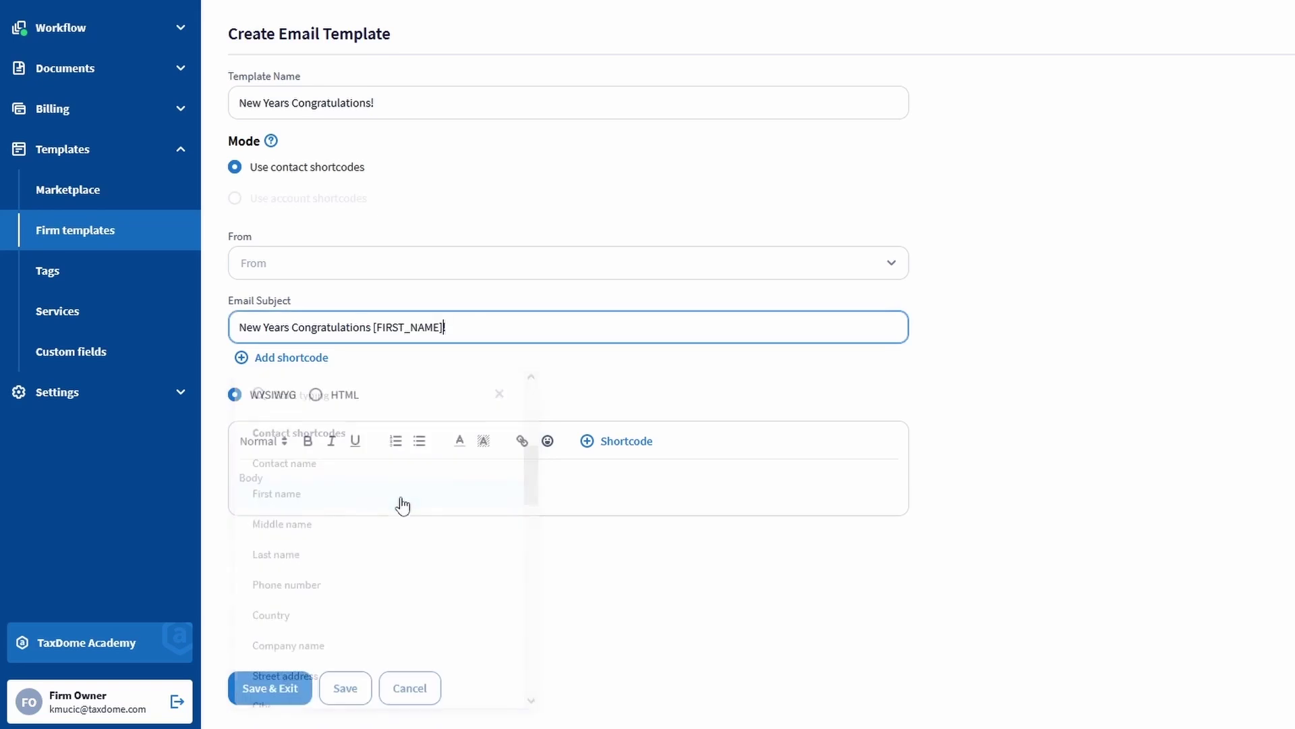
click(295, 367)
scroll(341, 500, down, 2)
scroll(330, 504, up, 2)
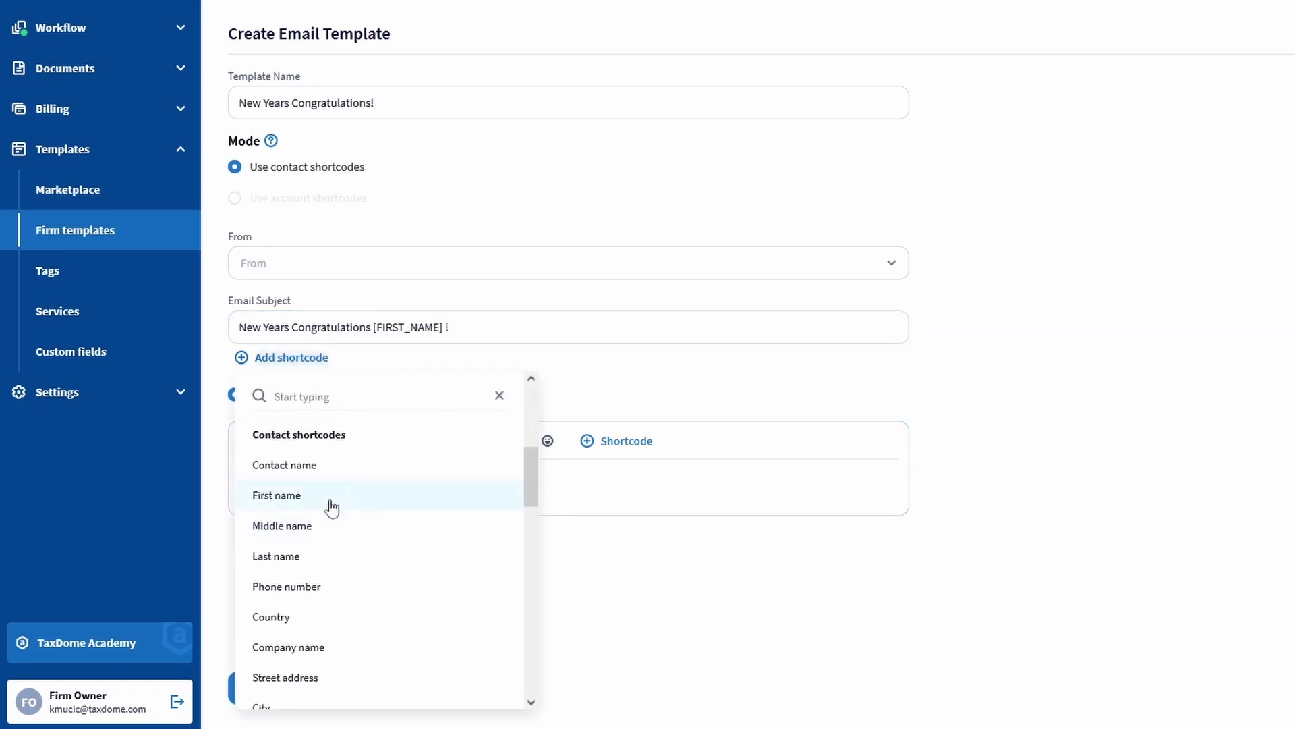
click(312, 556)
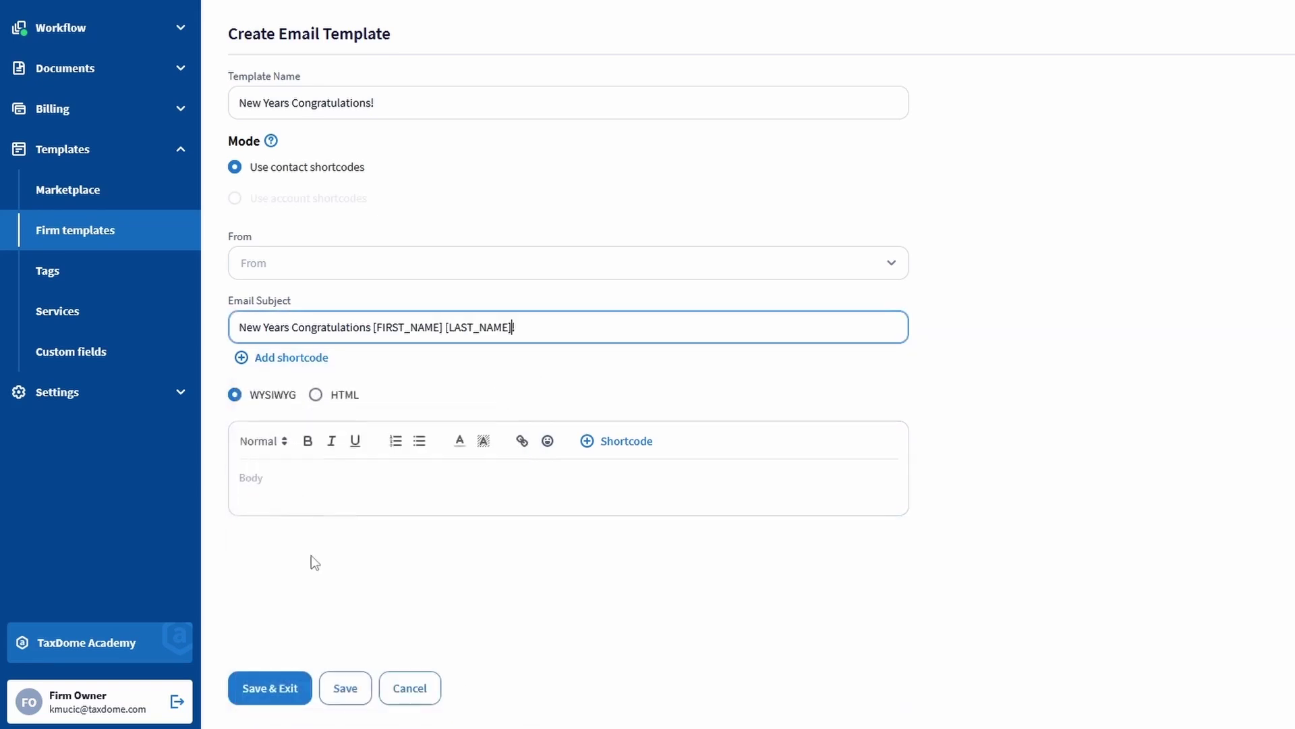
click(565, 351)
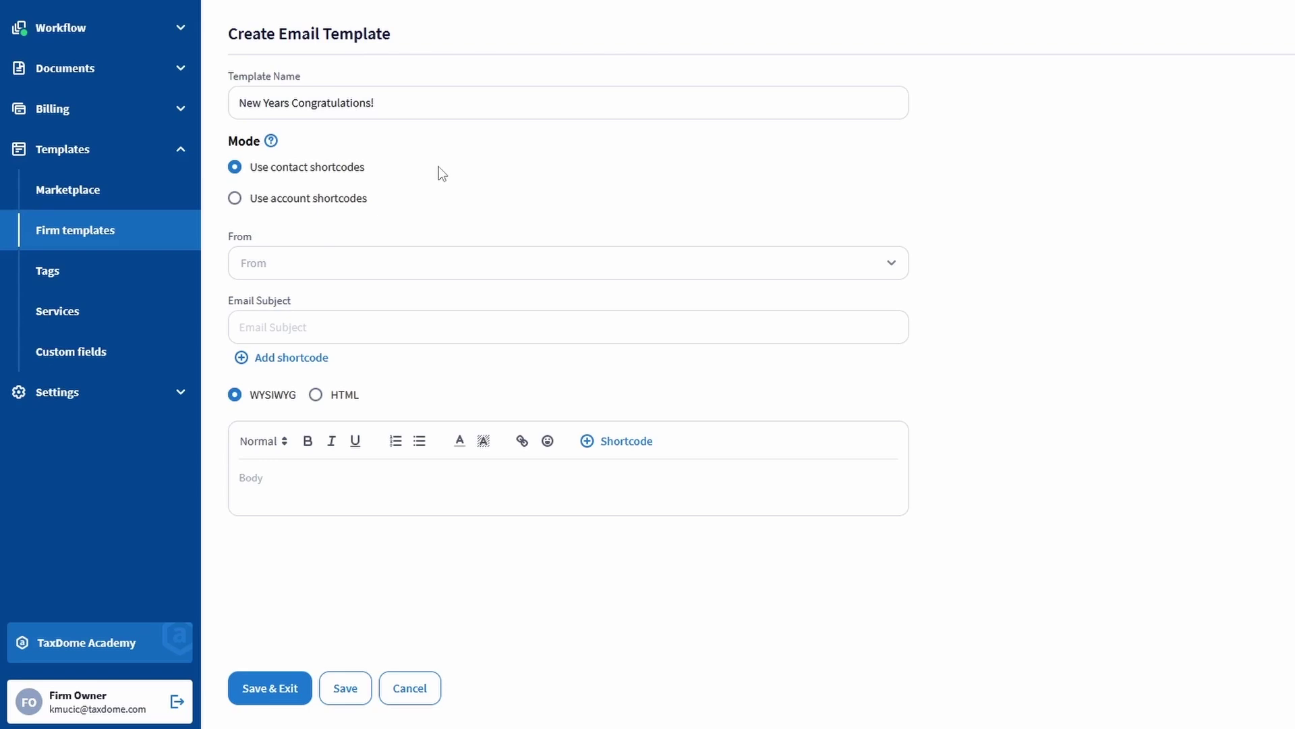
Switch the template to account shortcodes and browse them without inserting any
click(235, 202)
click(316, 359)
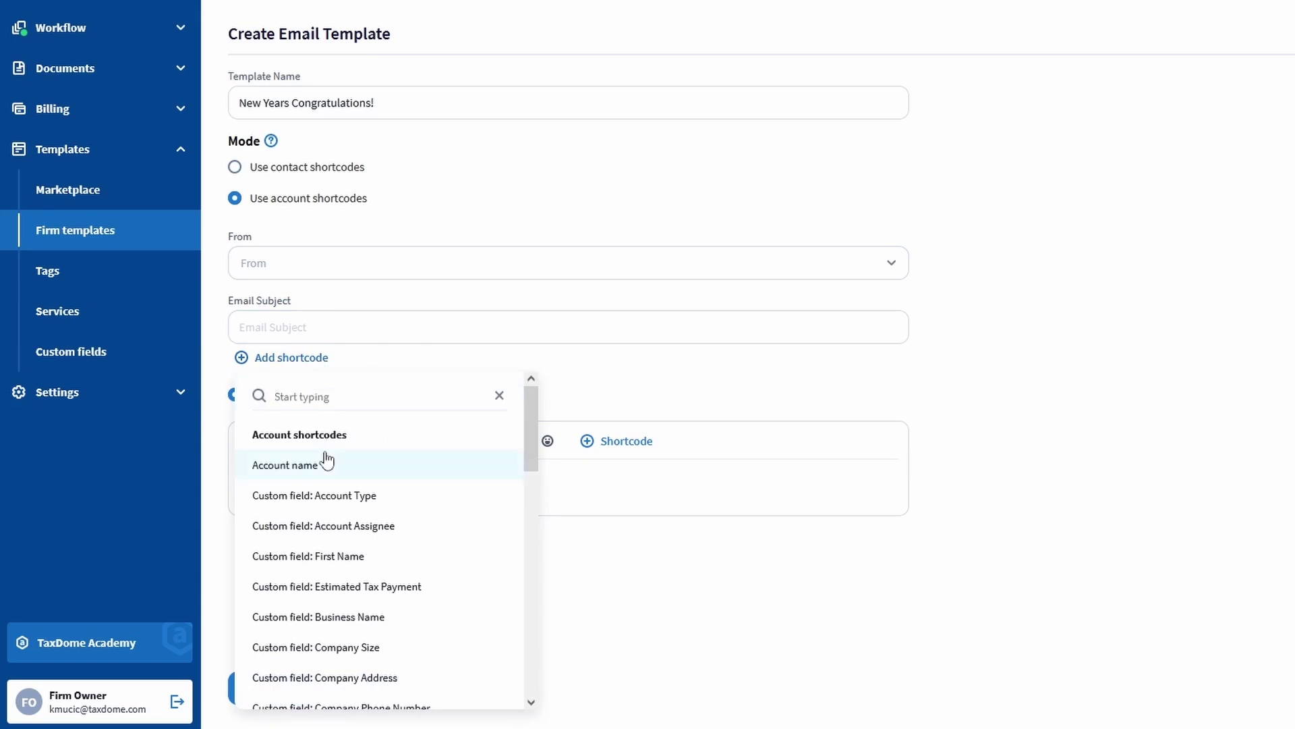
scroll(428, 497, down, 3)
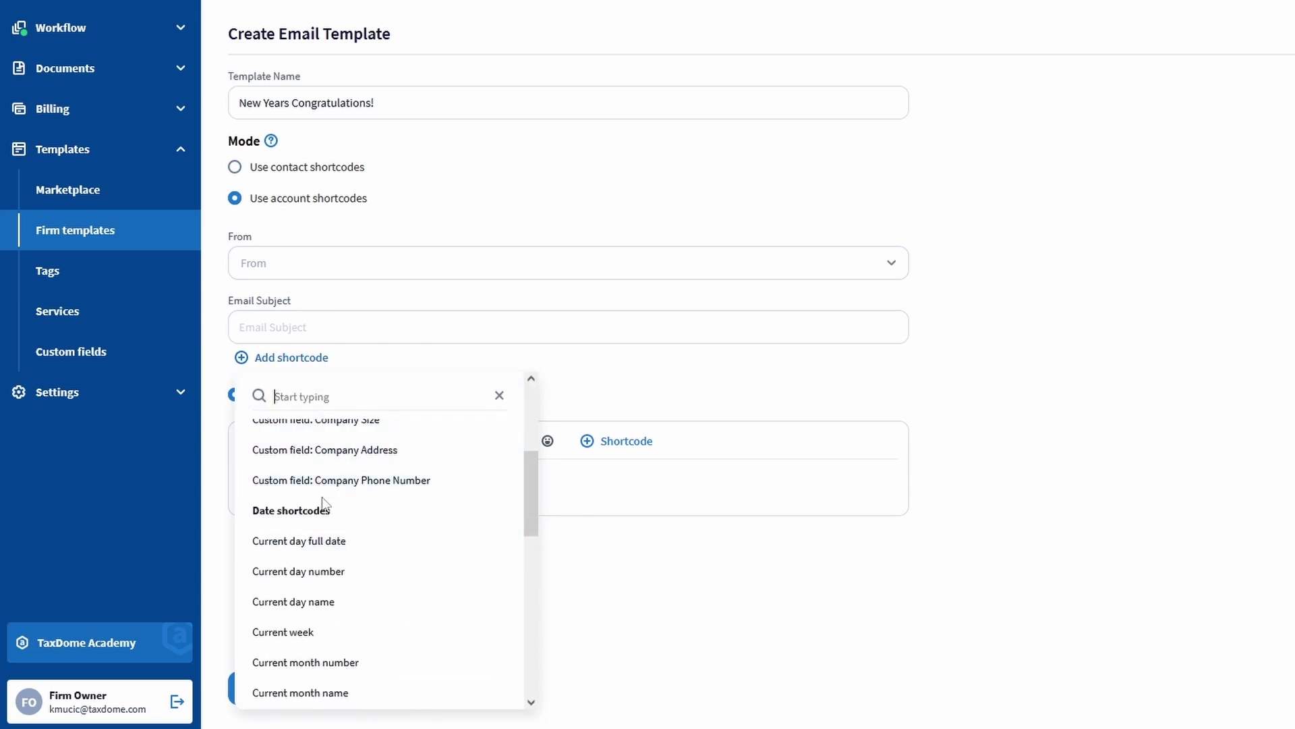
scroll(396, 523, down, 8)
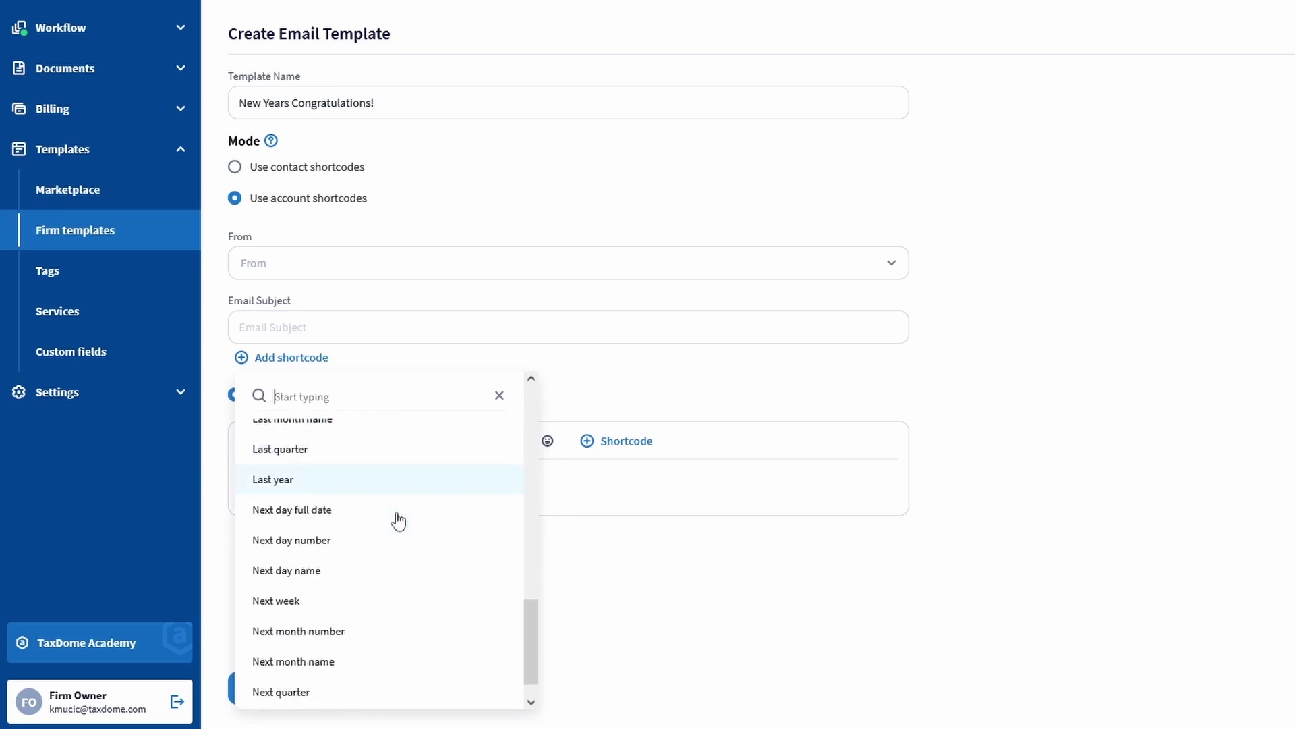
scroll(397, 524, up, 10)
click(455, 216)
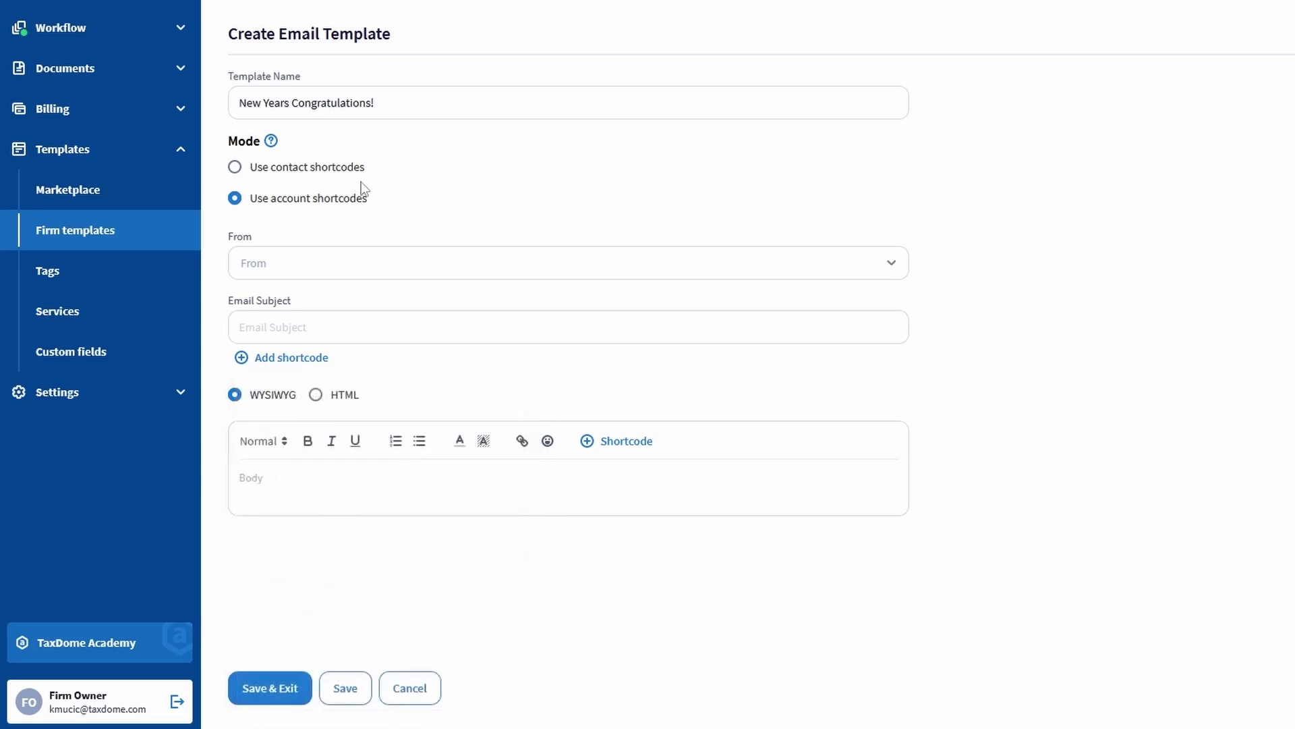
Switch back to contact shortcodes and scroll through the contact and date shortcodes
click(235, 167)
click(311, 322)
click(305, 359)
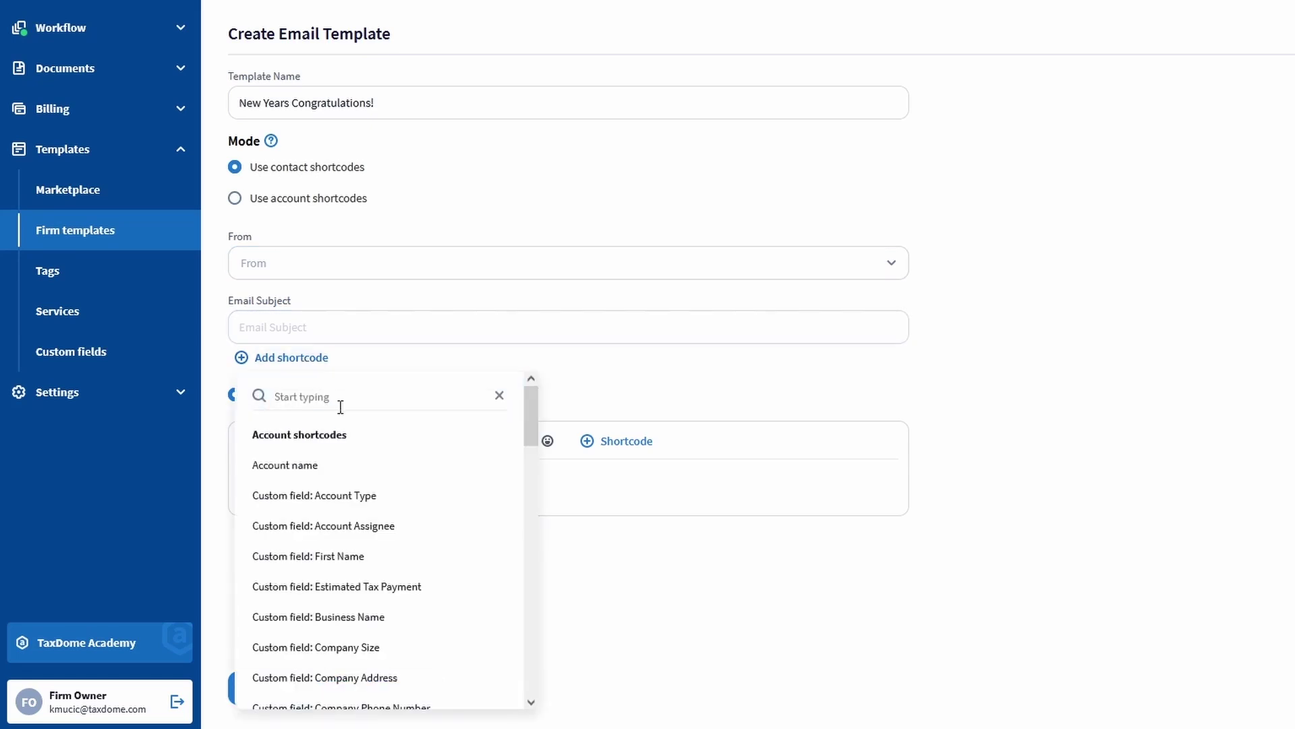
scroll(364, 444, down, 5)
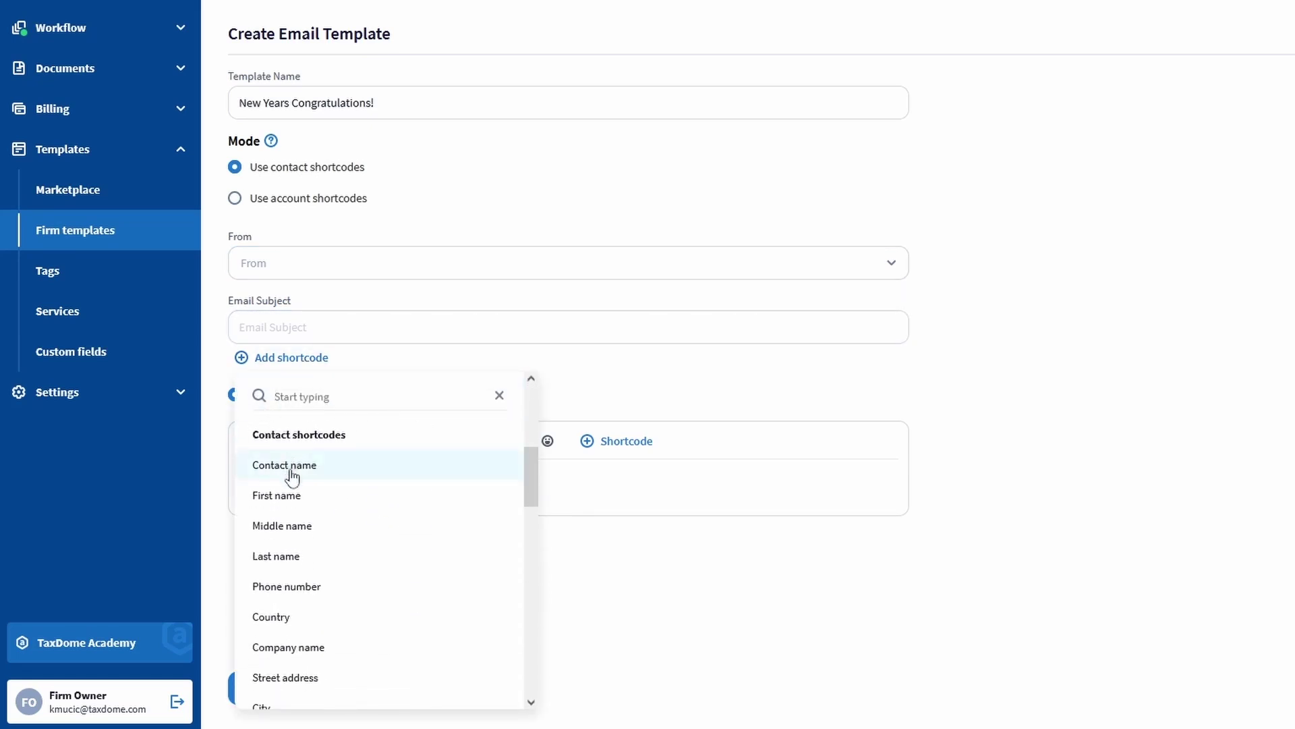
scroll(398, 537, down, 5)
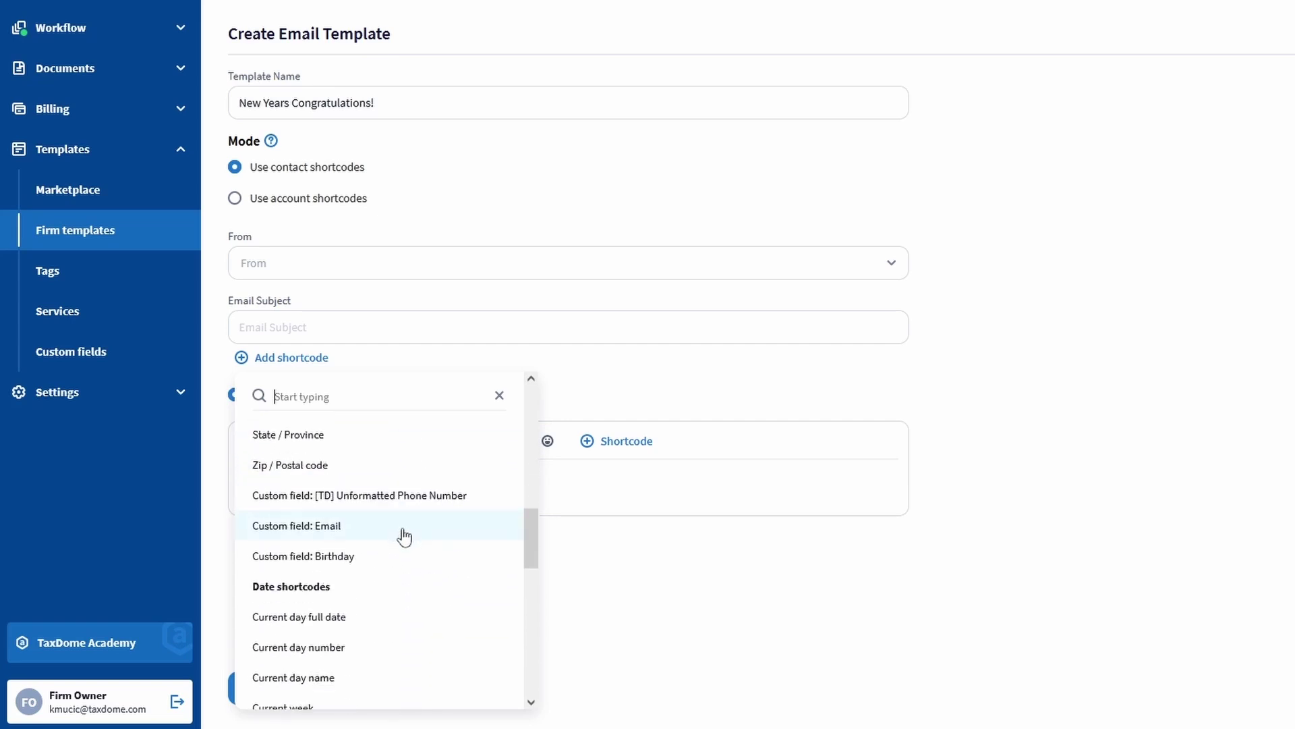
scroll(439, 544, down, 3)
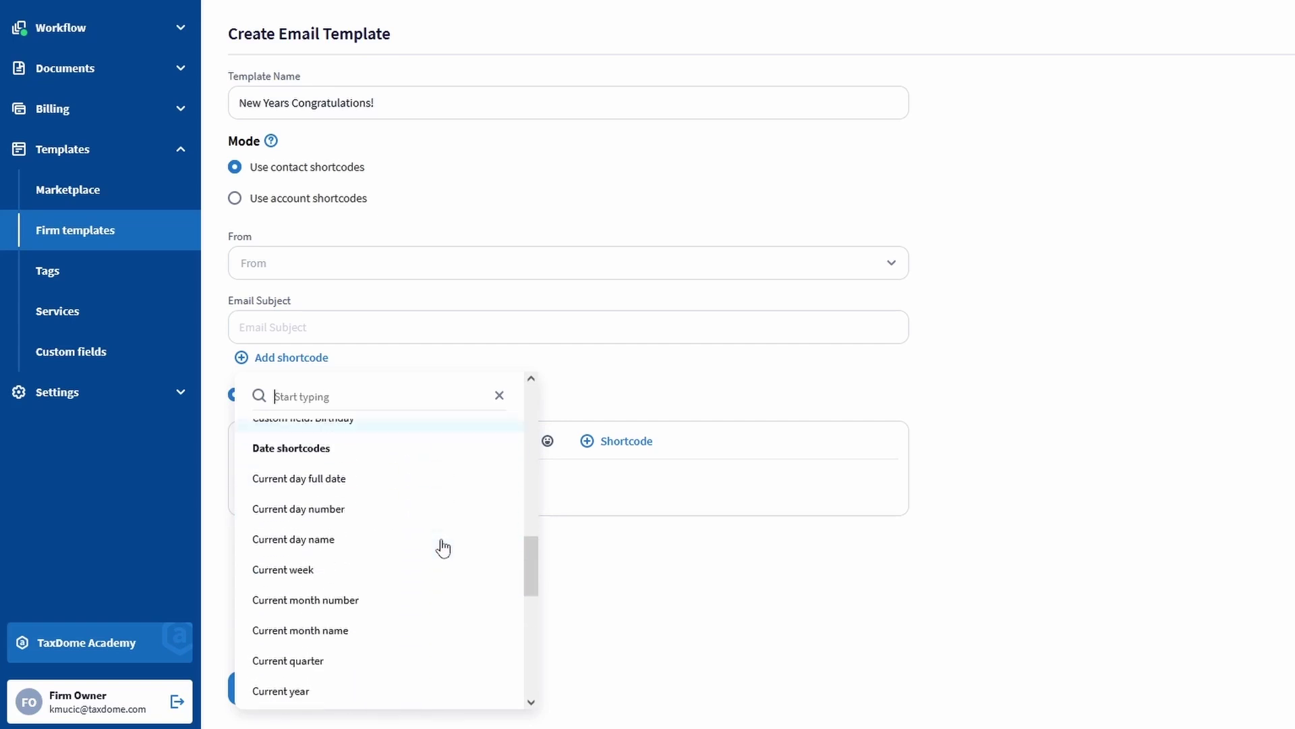
scroll(440, 543, up, 8)
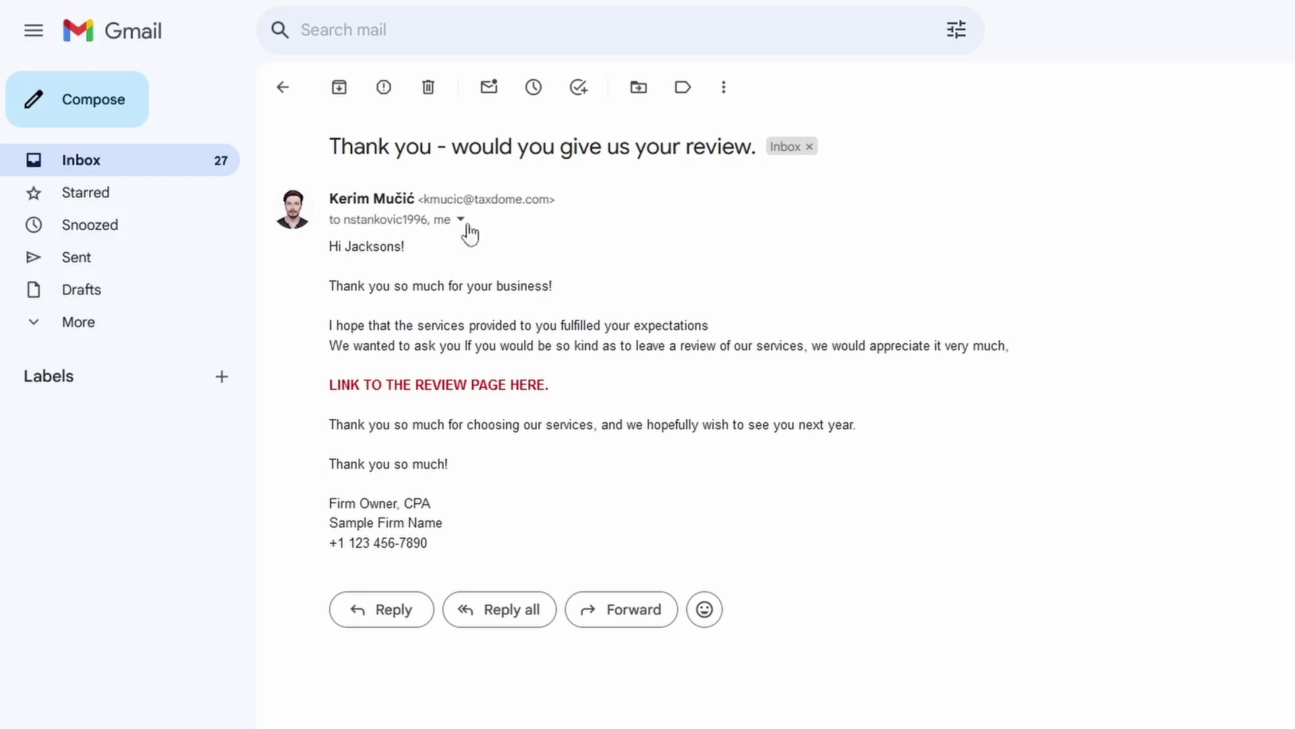
Expand the review-request email's header to reveal its sender and recipient details
click(462, 221)
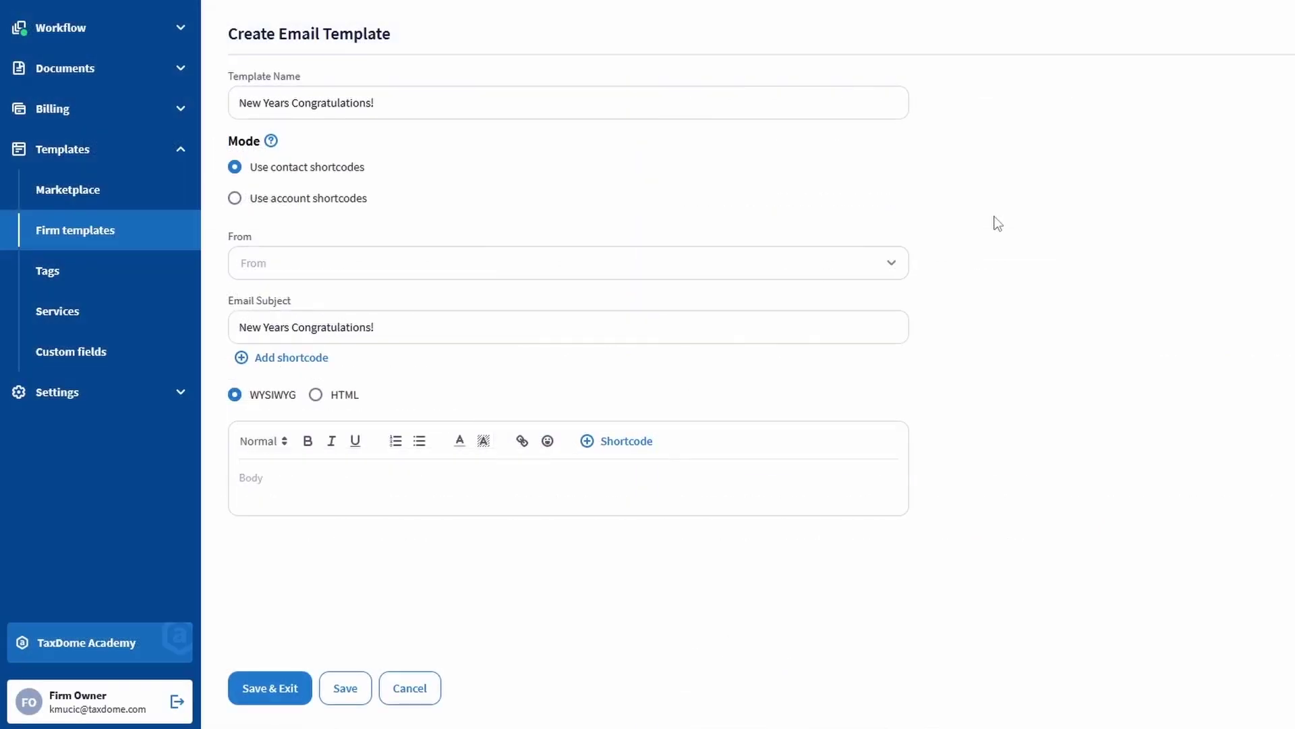
Set the template's From sender to Firm Owner
click(427, 273)
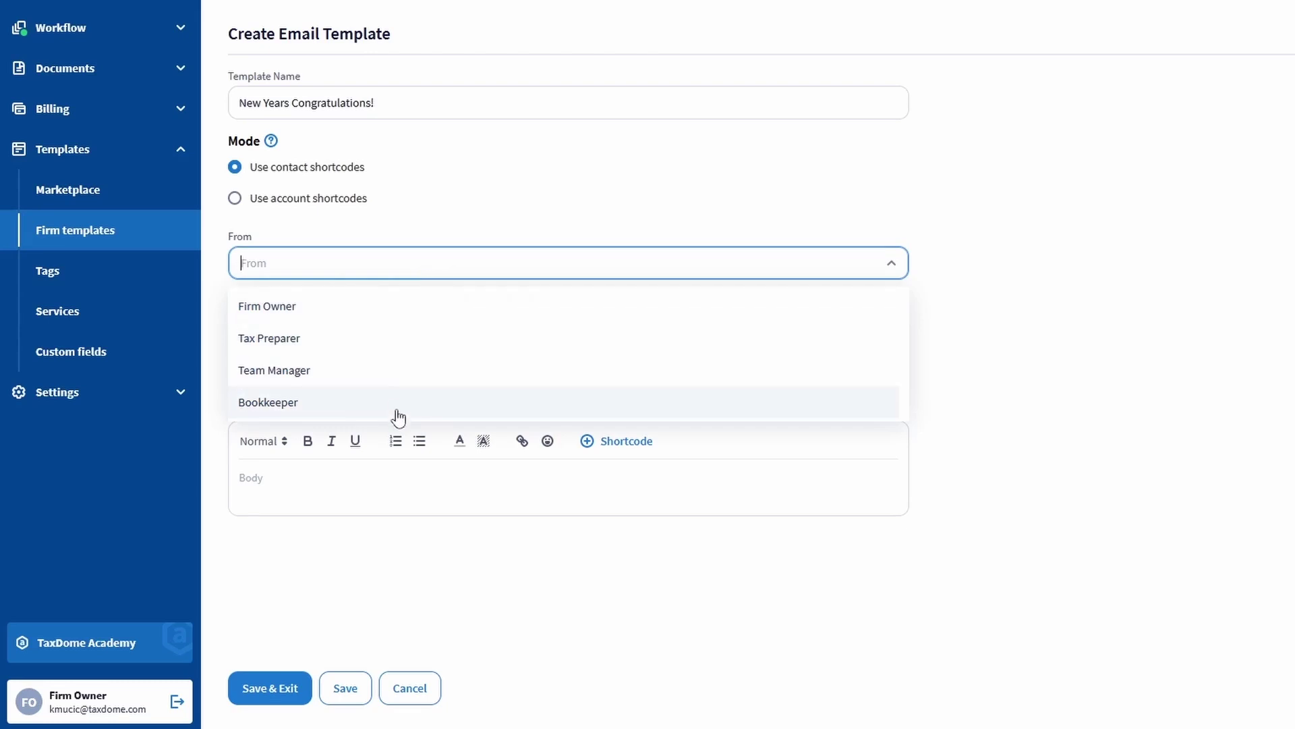
click(395, 316)
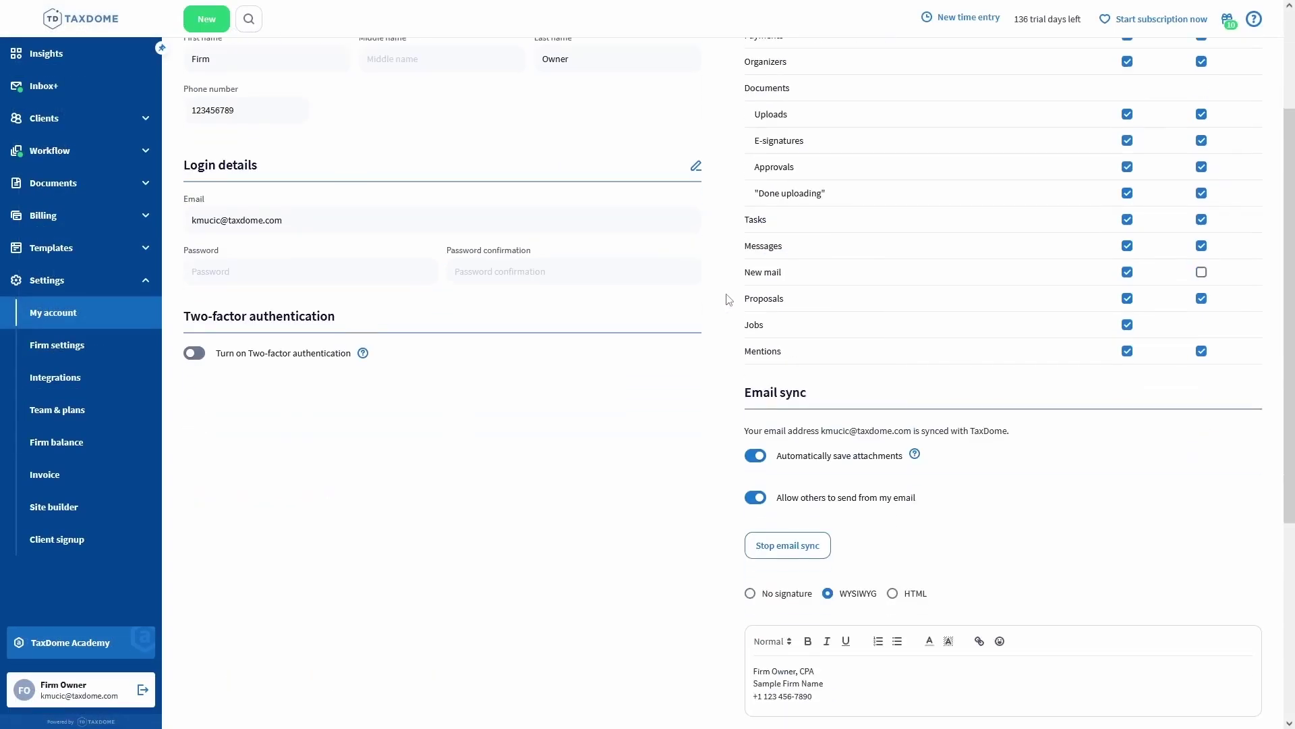
scroll(729, 299, down, 1)
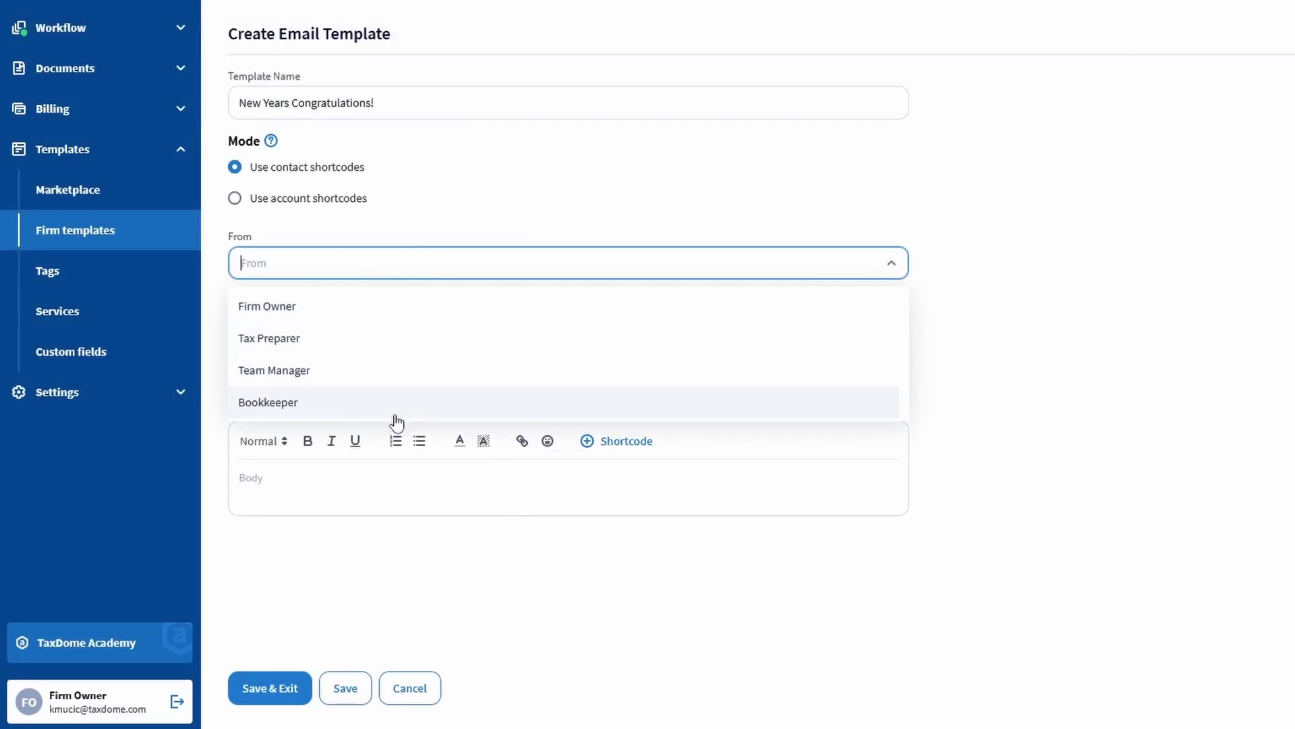
click(393, 309)
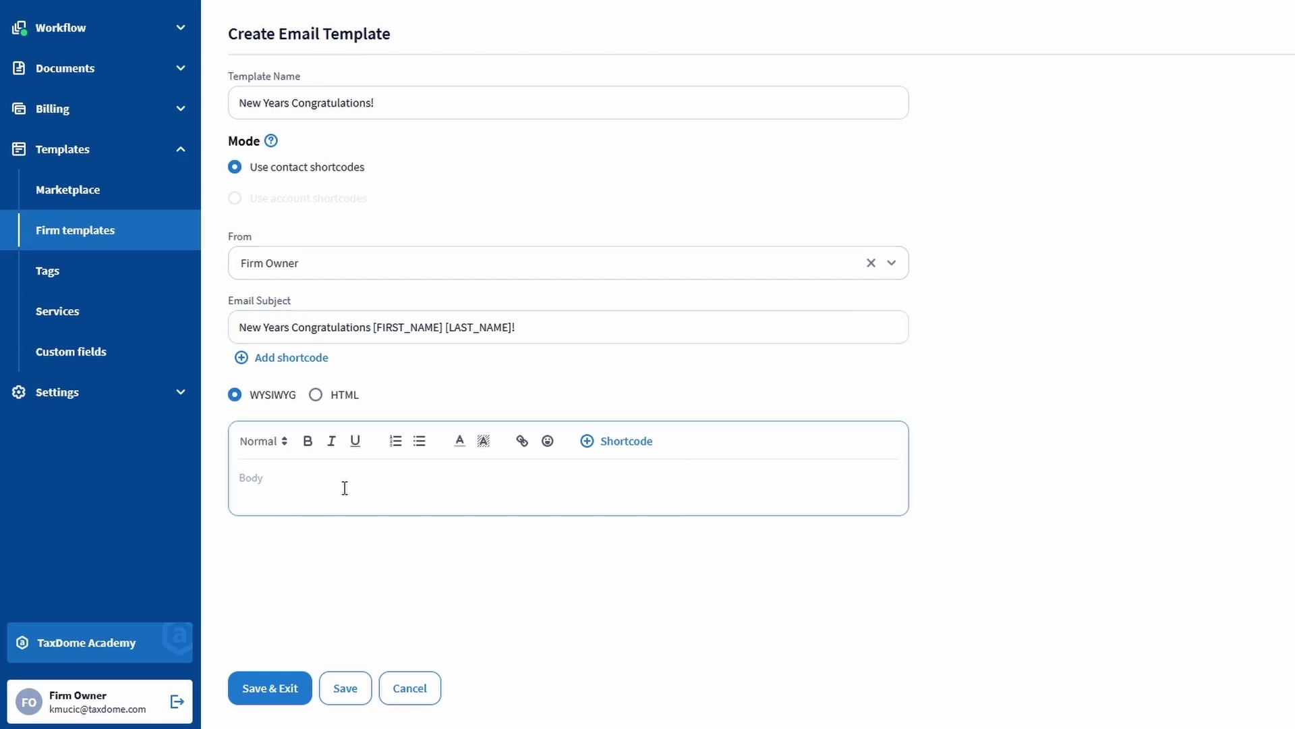
Add the 'Hi [FIRST_NAME] [LAST_NAME]!' greeting and happy new year wishes, then Save & Exit
text(Hi [FIRST_NAME] [LAST_NAME]!)
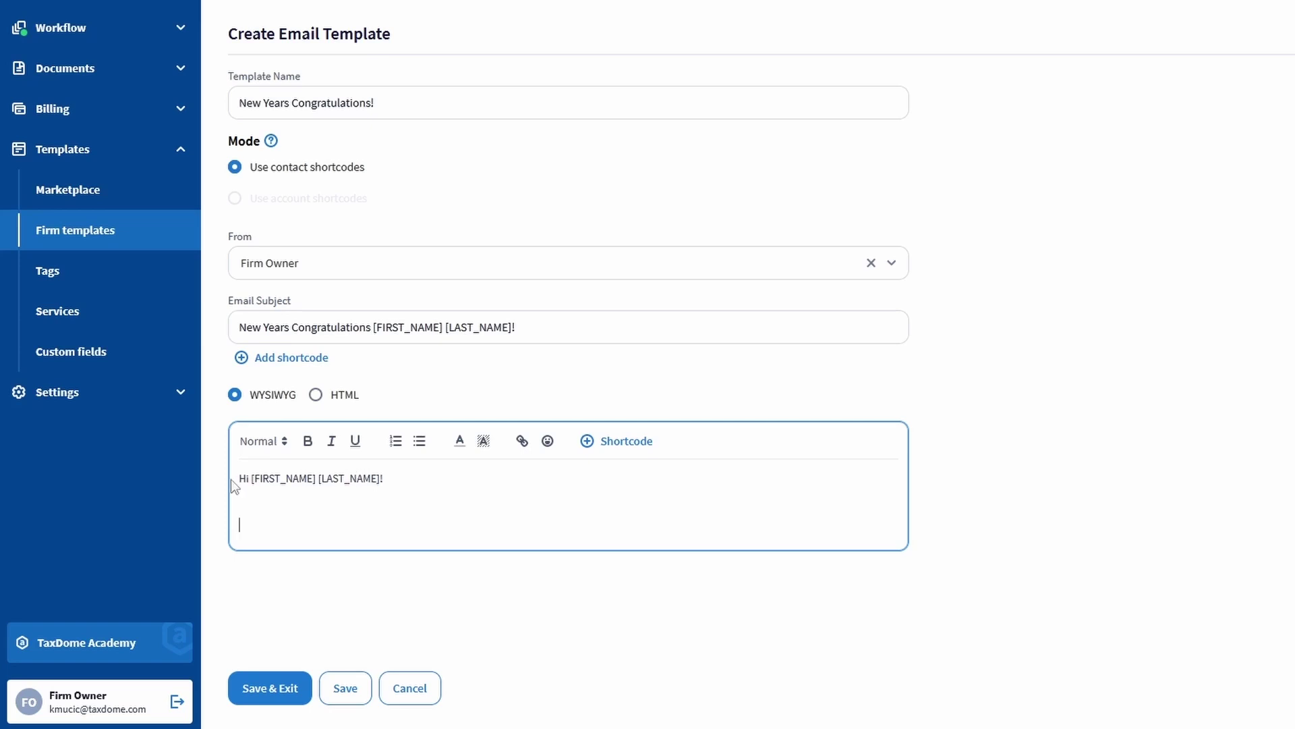
text(From all of us here at TaxDome, we wish you a happy new year!)
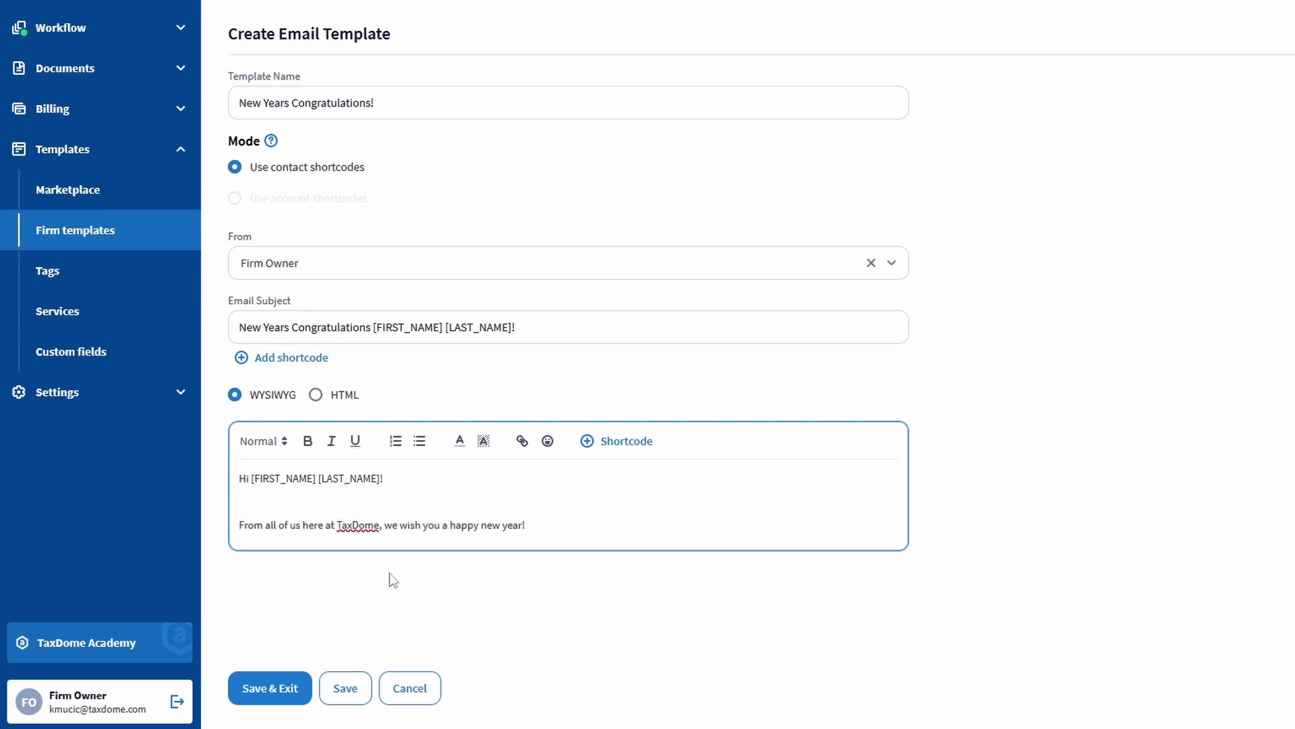
click(265, 690)
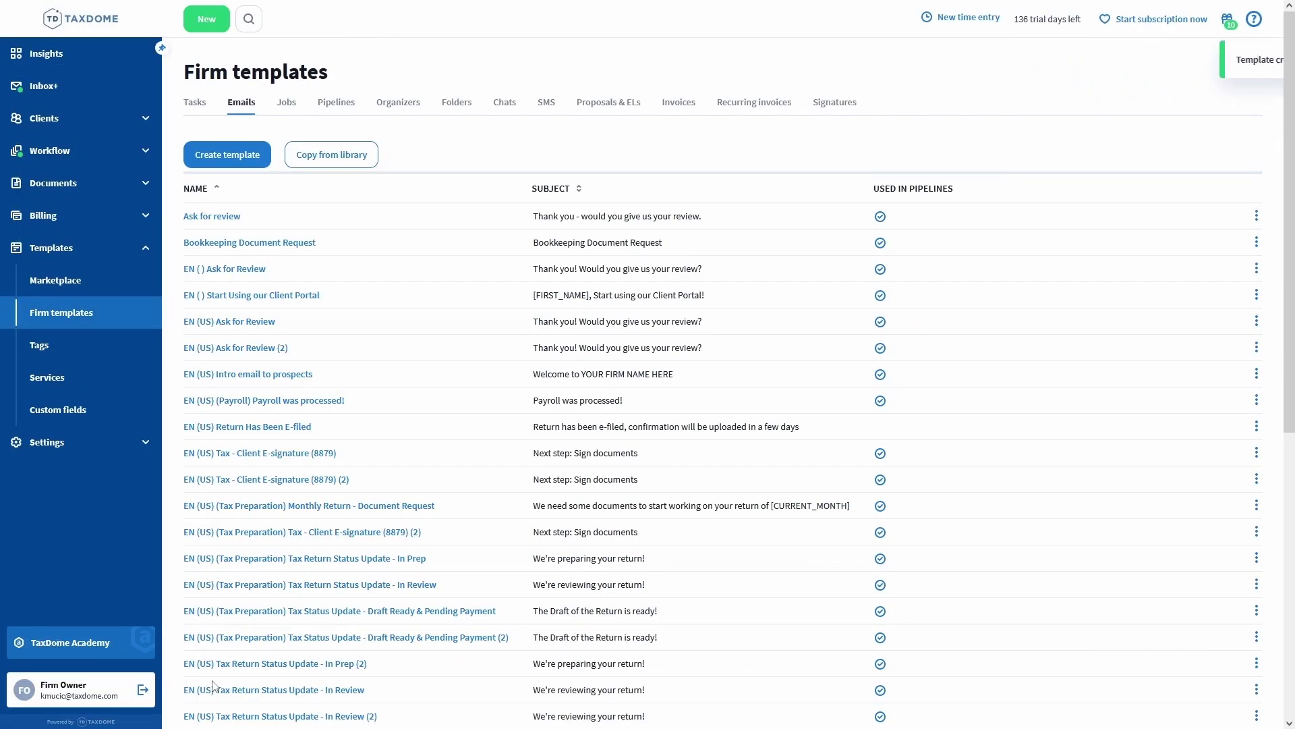
Select all client accounts in Clients > Accounts
click(81, 119)
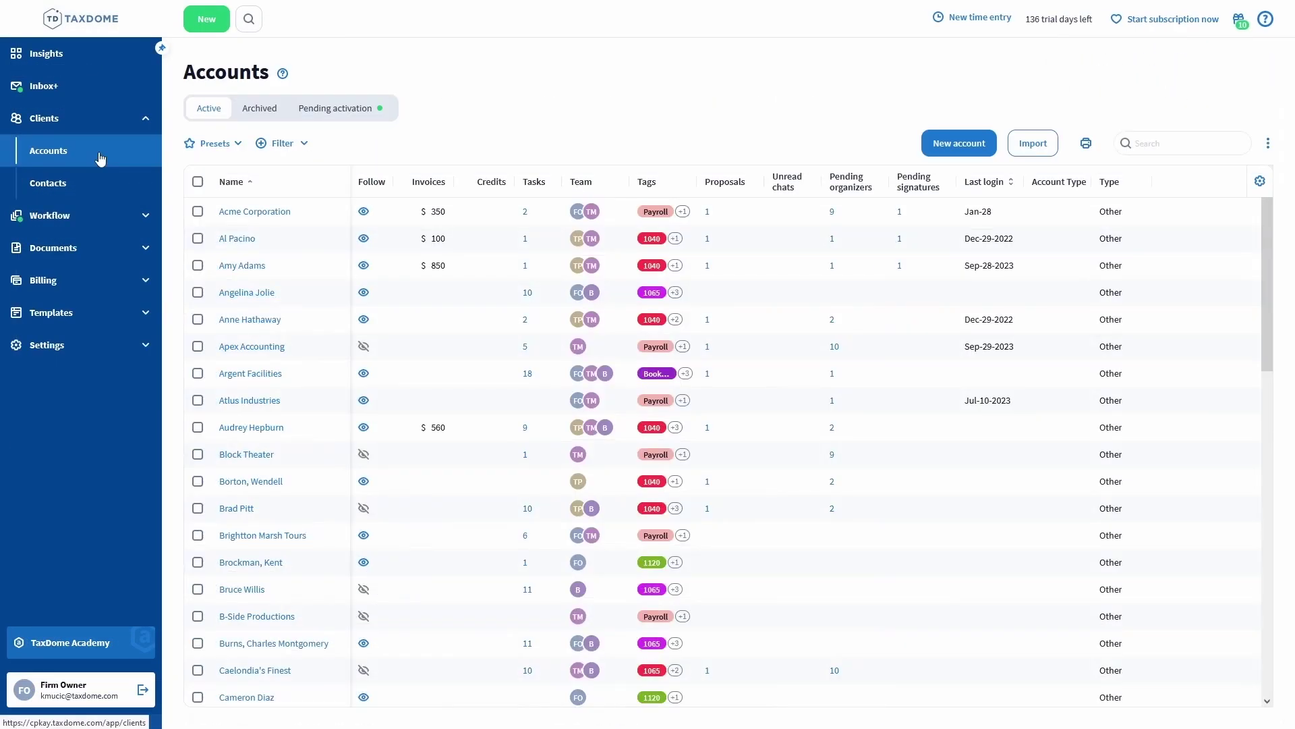
click(197, 211)
click(198, 238)
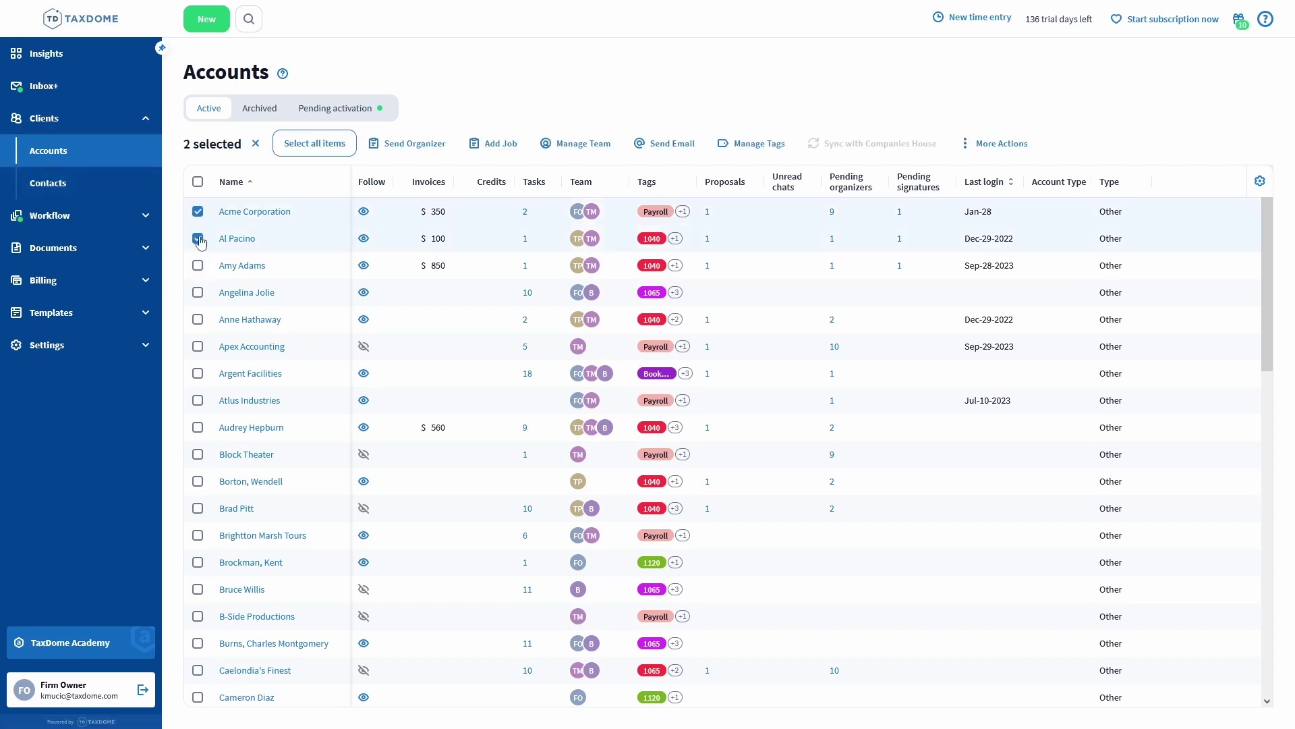
click(198, 182)
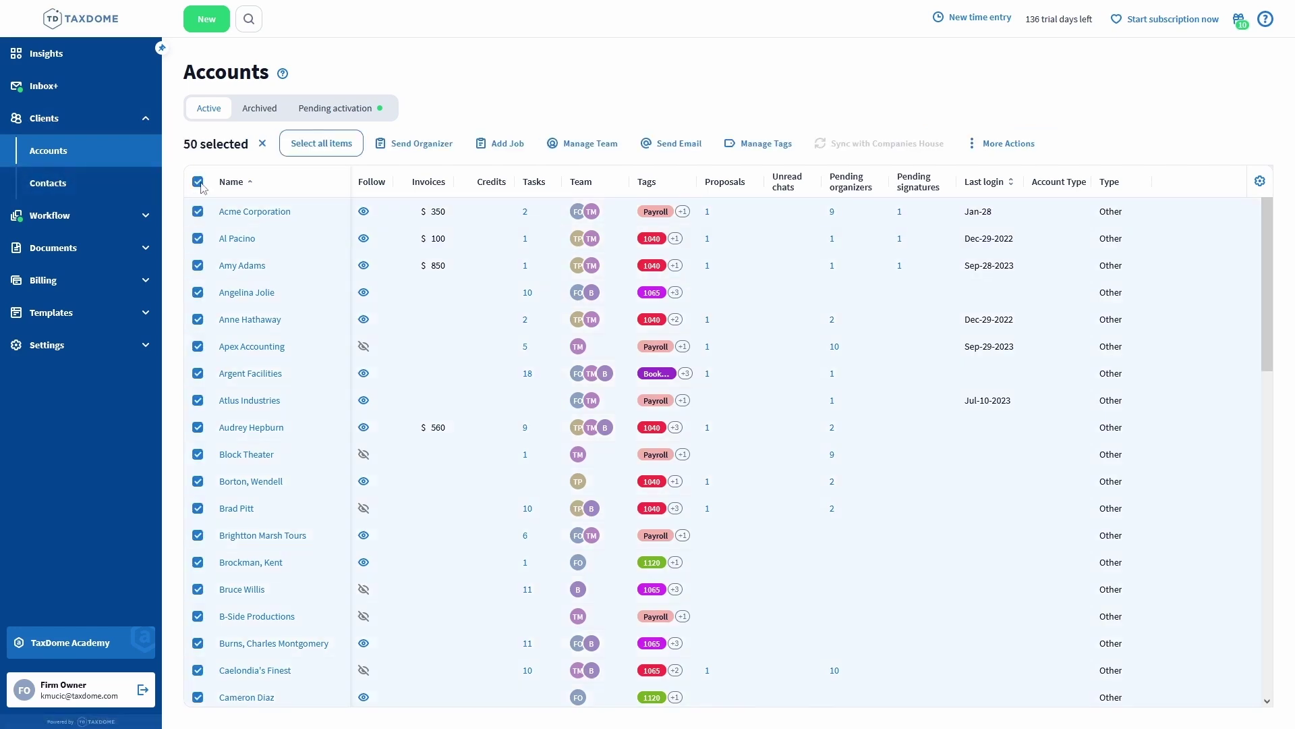
Send the New Years Congratulations! template email to all selected accounts
click(670, 150)
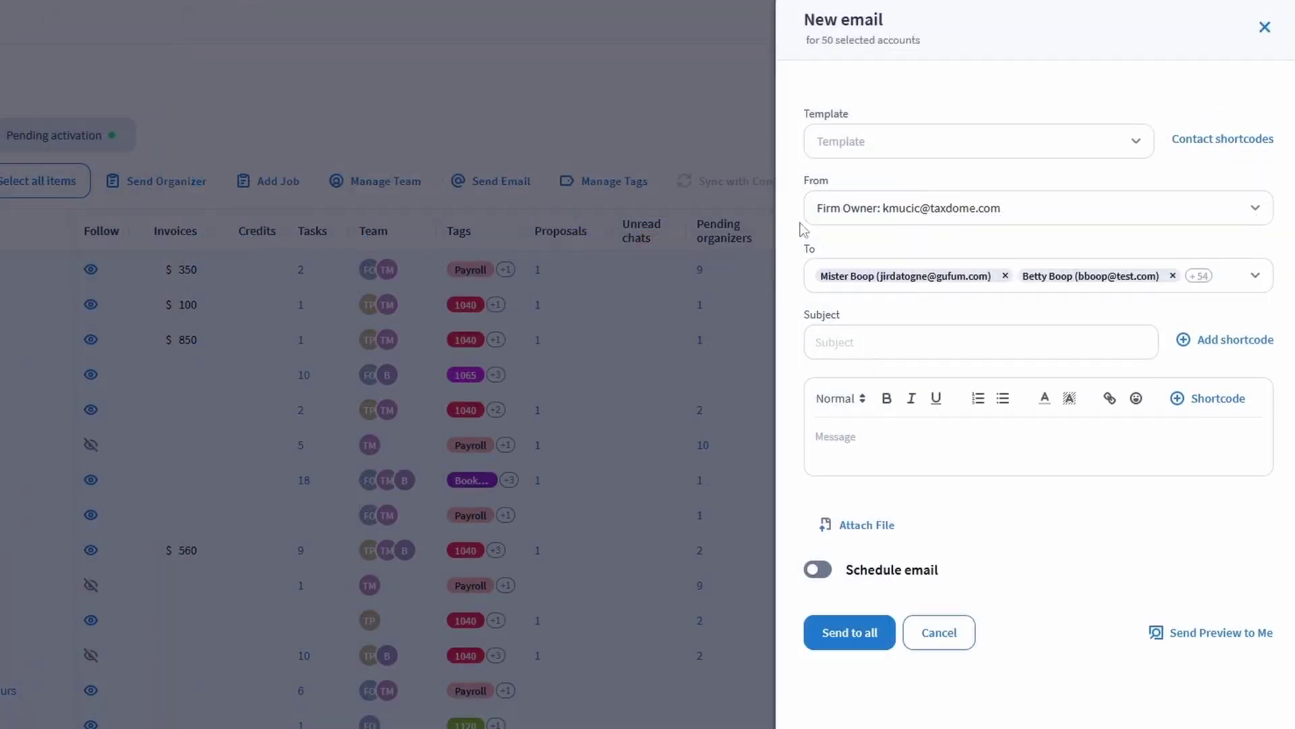
click(963, 148)
text(new)
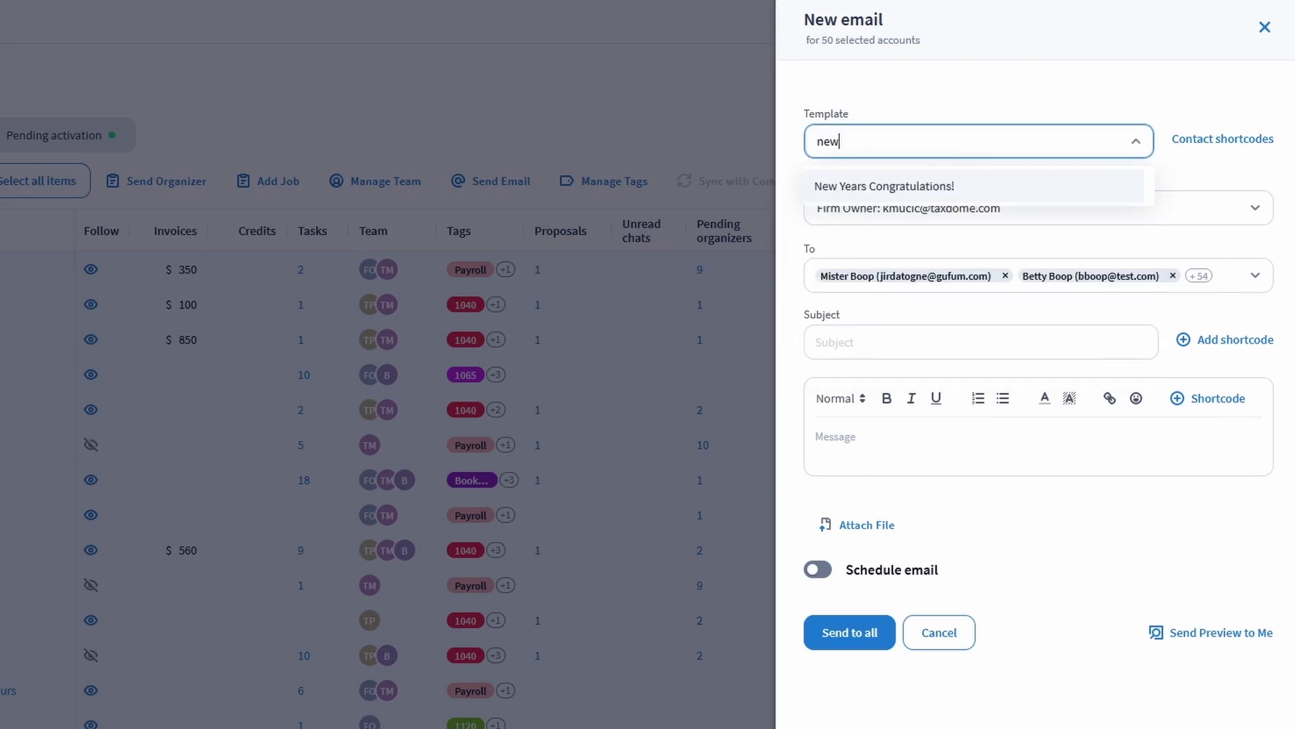
click(943, 189)
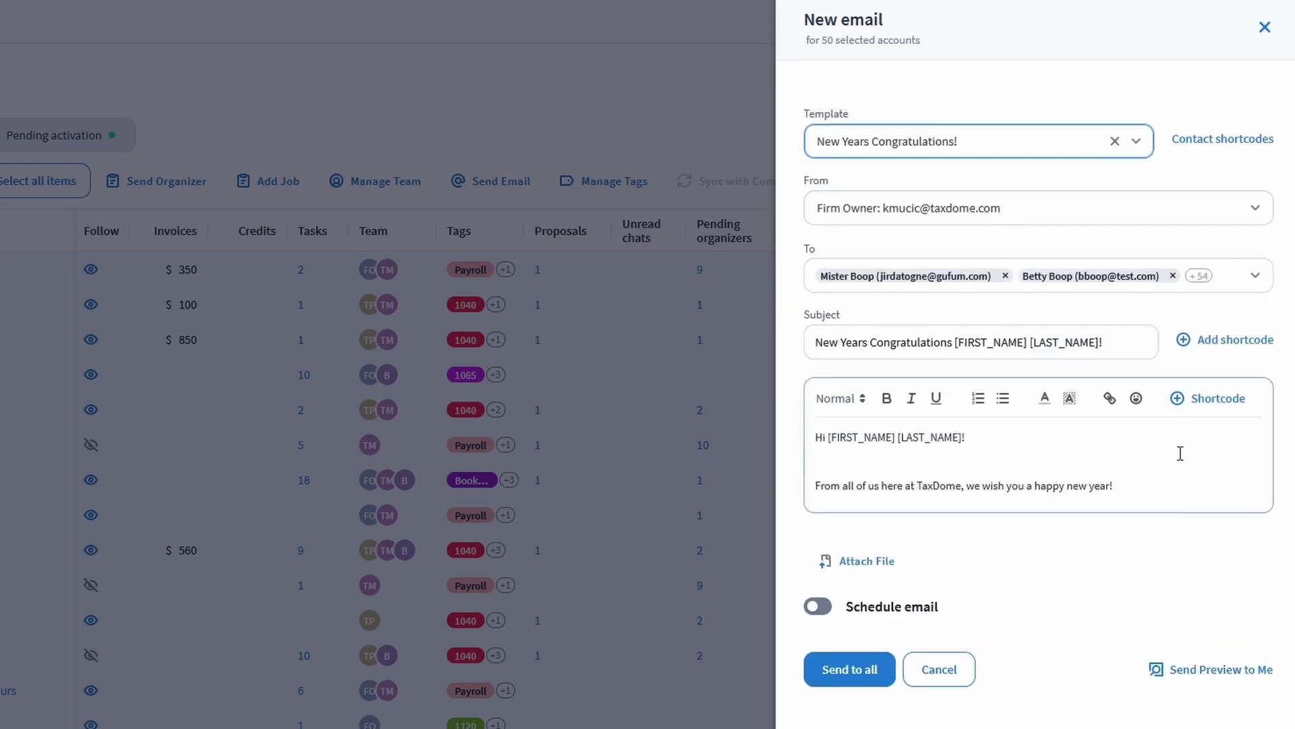
click(850, 674)
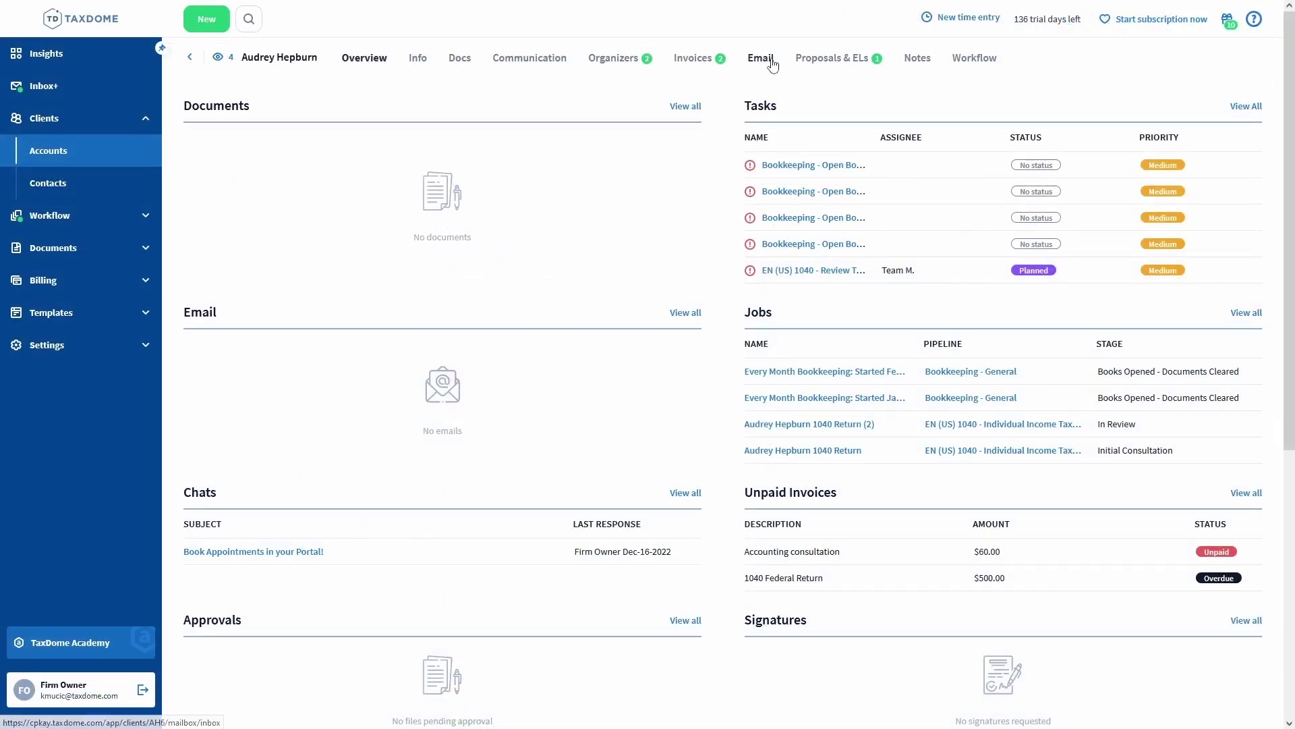
Open the client's Email > Sent folder and expand the New Years Congratulations message
click(773, 63)
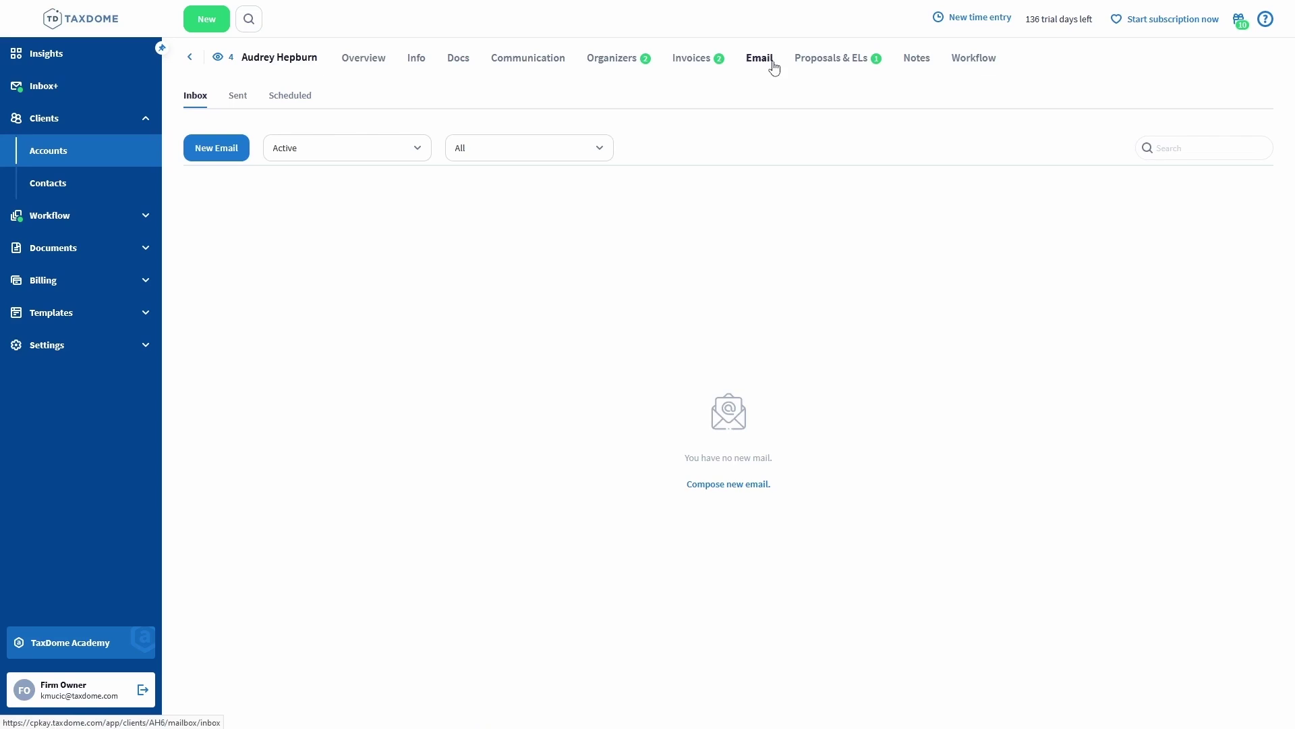
click(243, 103)
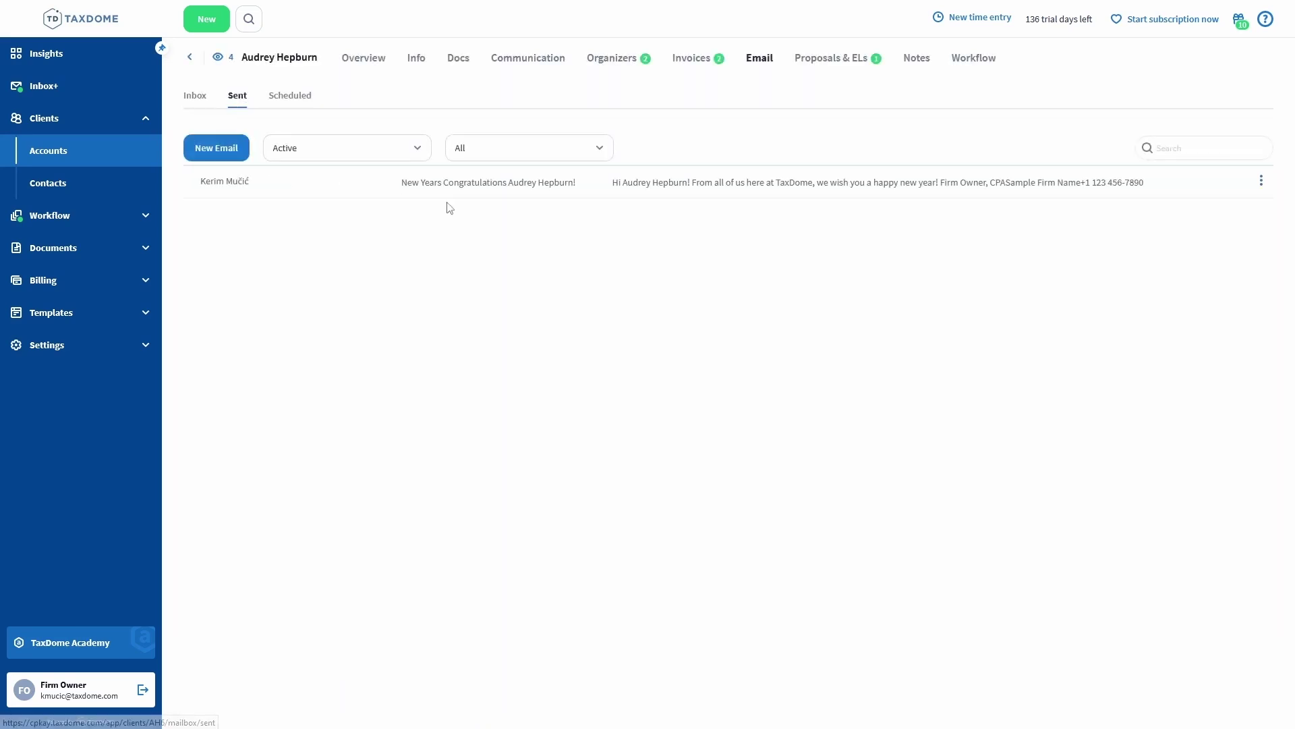
click(616, 196)
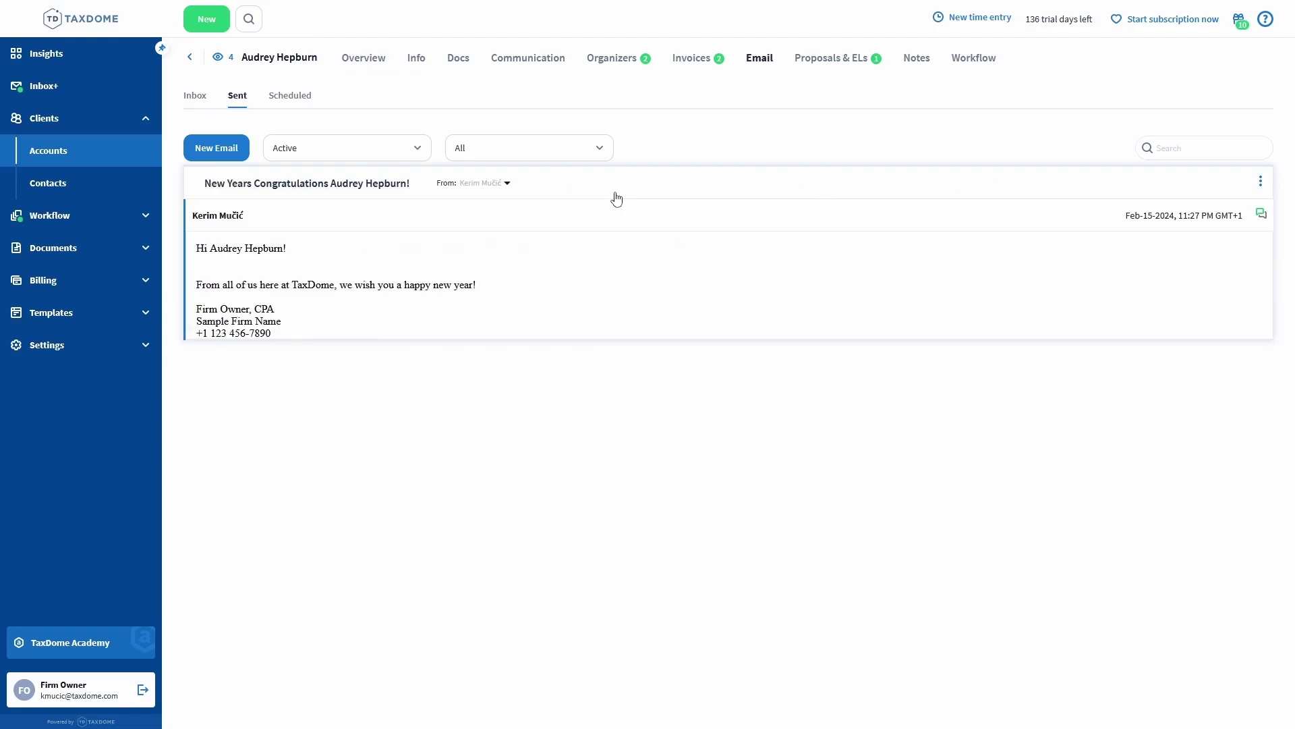